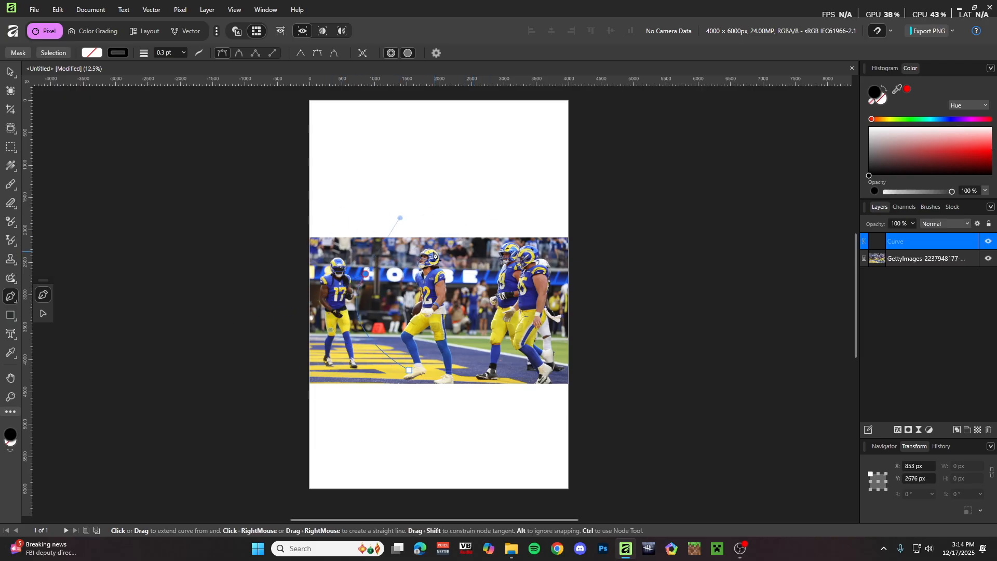
- Give the traced curve a white fill and a 0.6 pt outline
left_click(90, 54)
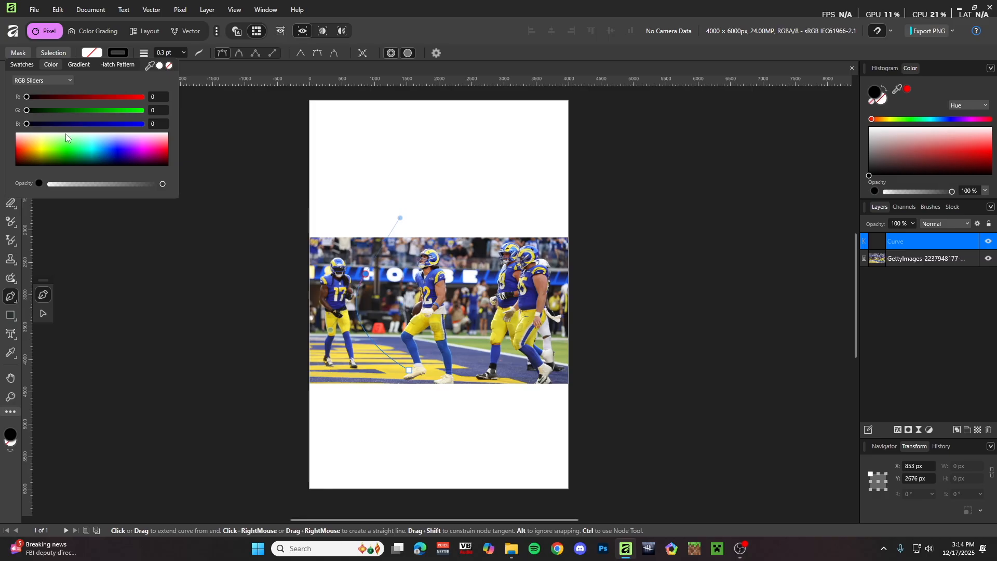
left_click(44, 135)
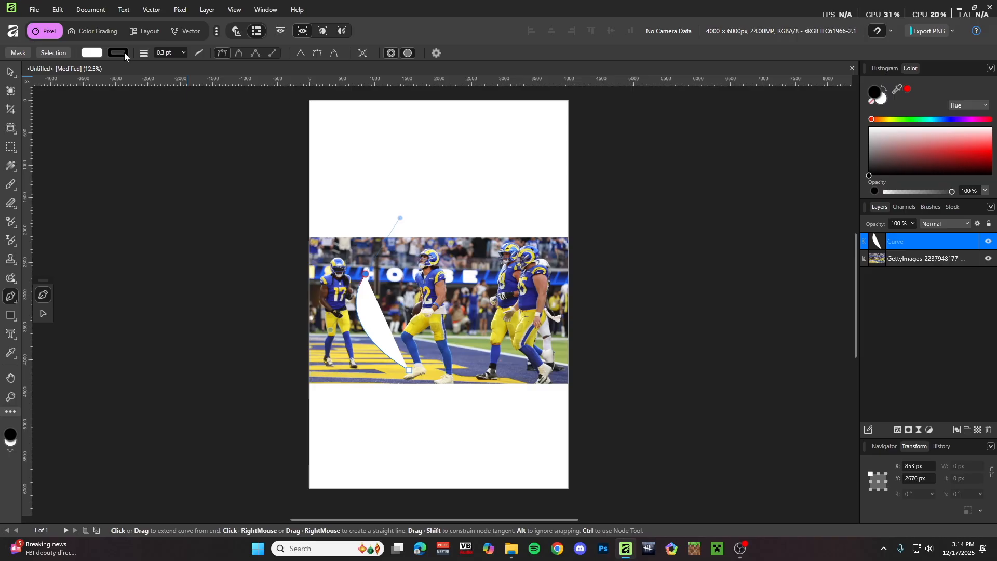
left_click(183, 53)
mouse_move(201, 65)
left_mouse_down()
mouse_move(216, 69)
mouse_move(191, 70)
left_mouse_up()
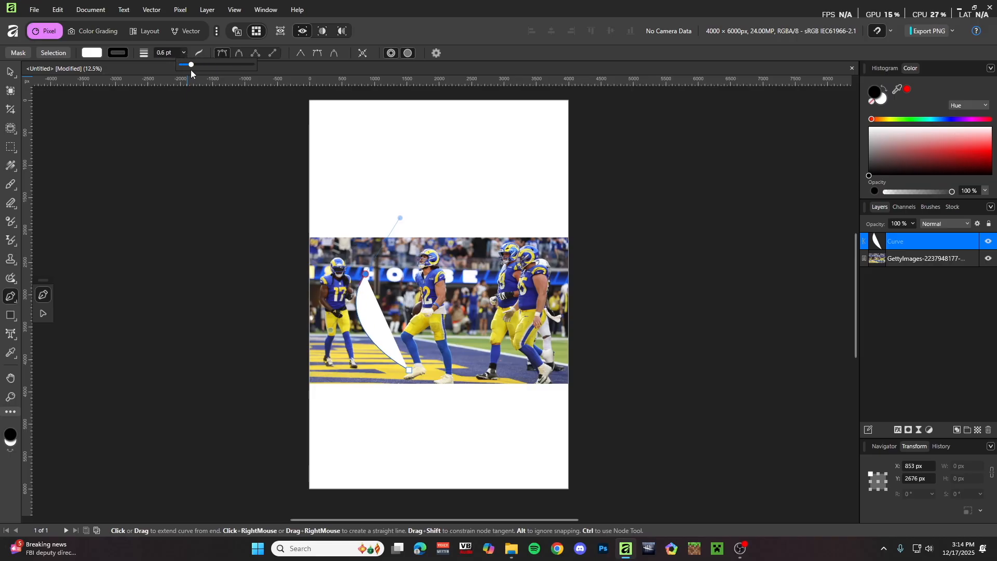
- Extend the path around the right-hand player, close it, then delete the Curve layer
left_click(408, 253)
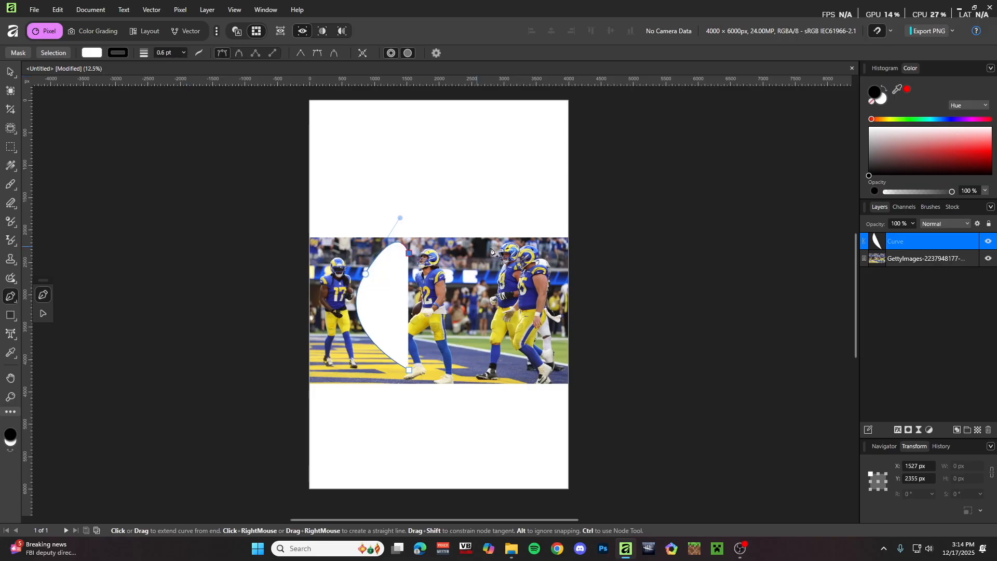
left_click(481, 254)
left_click(508, 306)
left_click(496, 358)
left_click_drag(508, 423, 590, 423)
left_click_drag(401, 430, 337, 396)
left_click(339, 358)
left_click(408, 369)
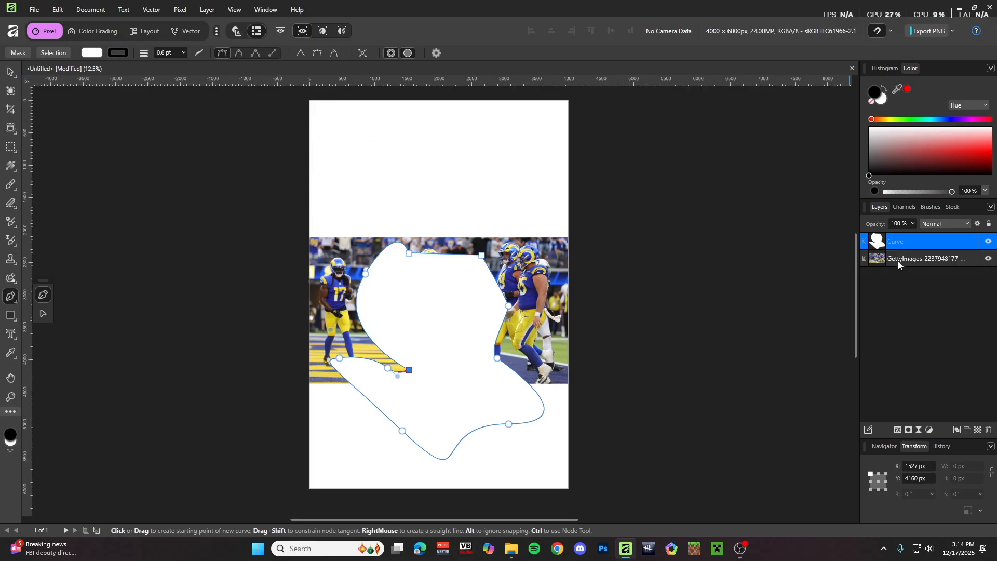
left_click(988, 430)
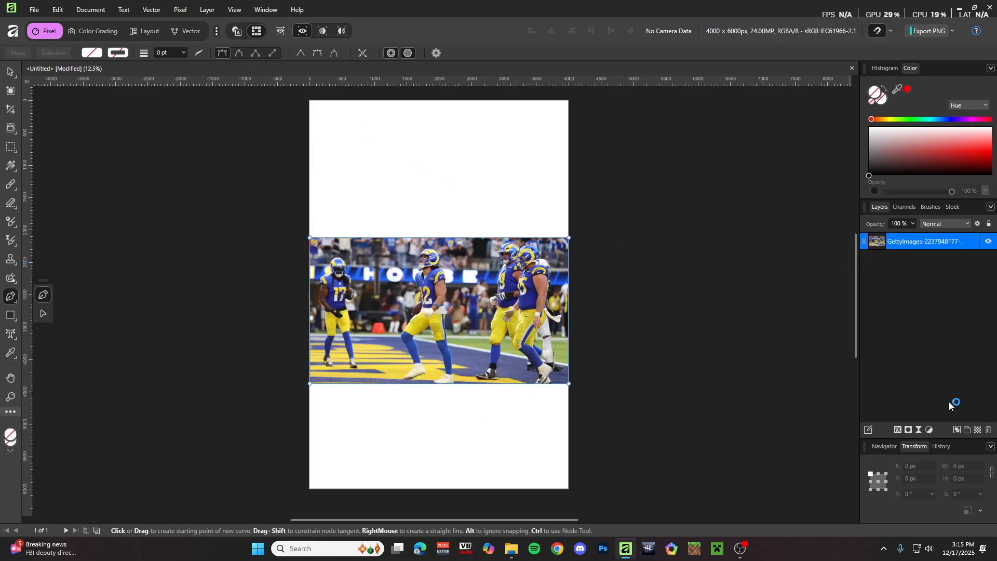
left_click(255, 53)
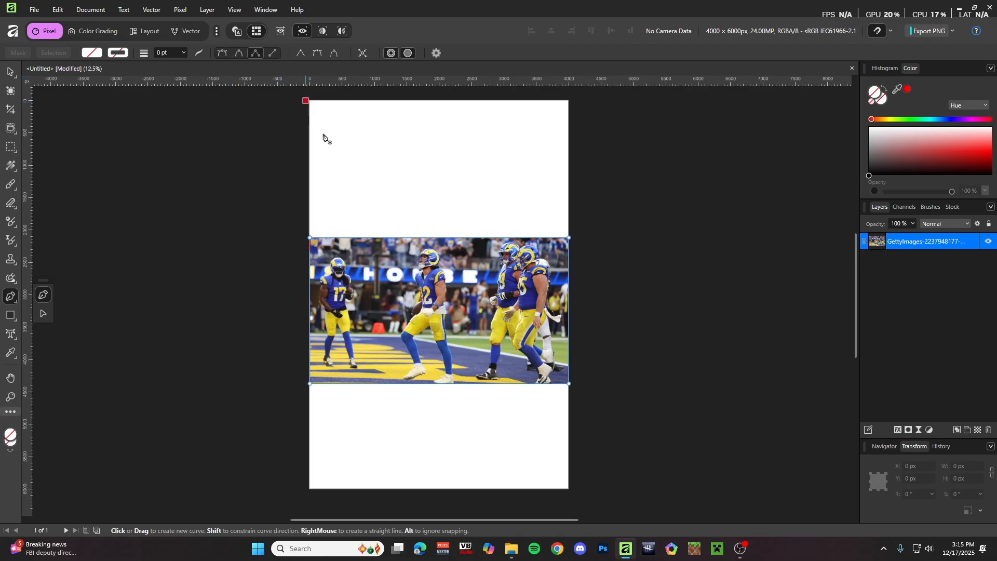
left_click(347, 326)
left_click(419, 164)
left_click(518, 162)
left_click(540, 278)
left_click_drag(543, 297, 524, 217)
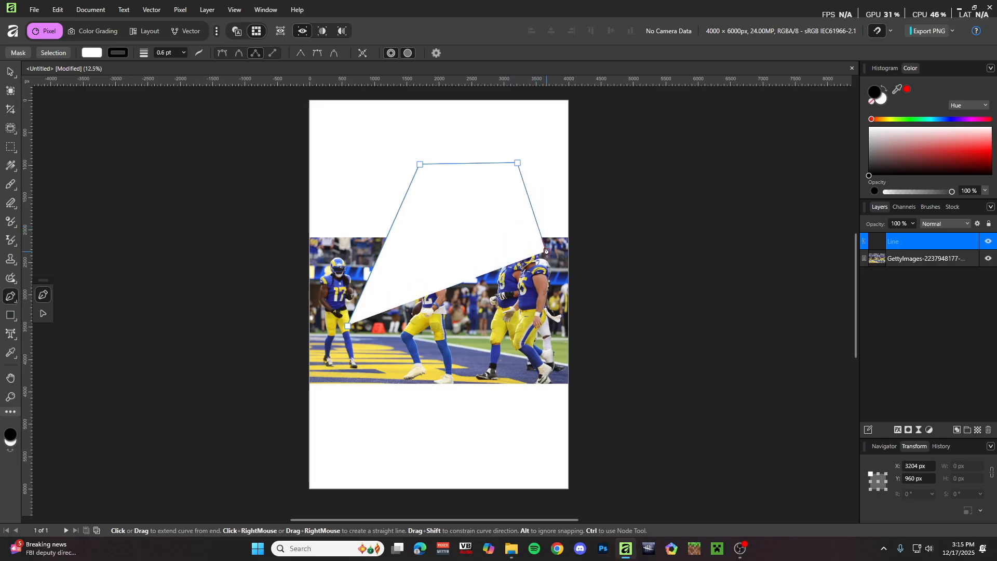
left_click(544, 226)
left_click(549, 237)
left_click(478, 384)
left_click(348, 326)
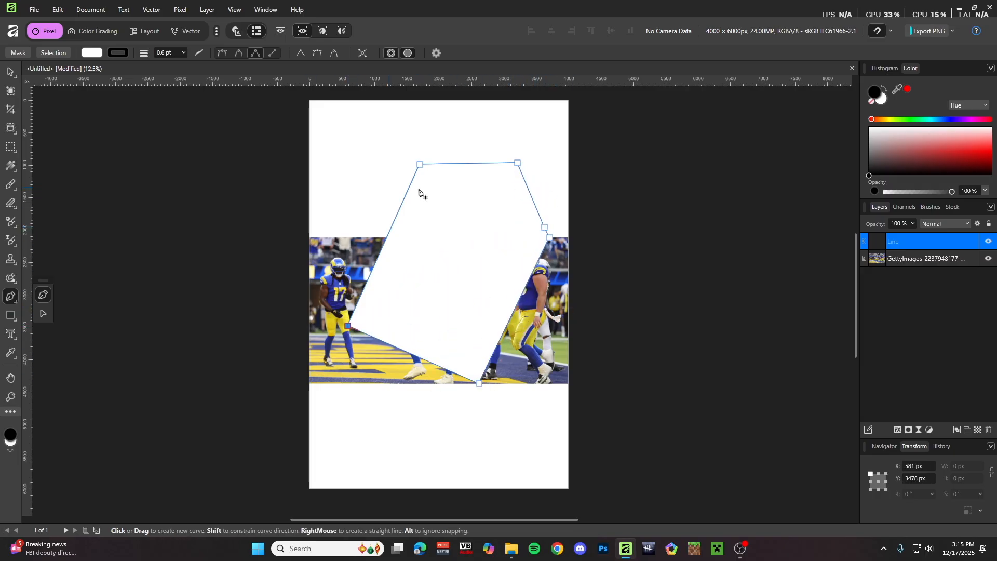
left_click(988, 430)
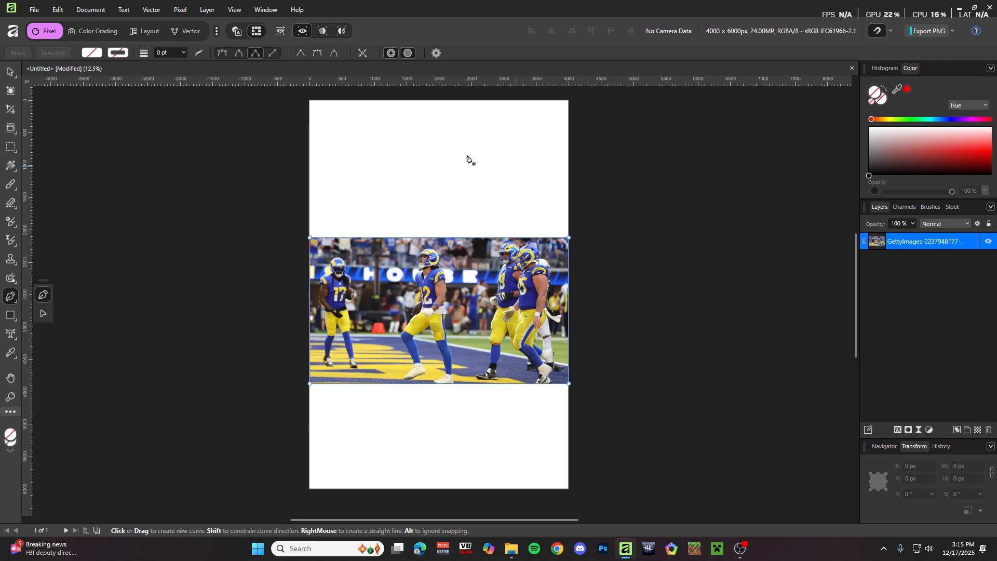
left_click(338, 271)
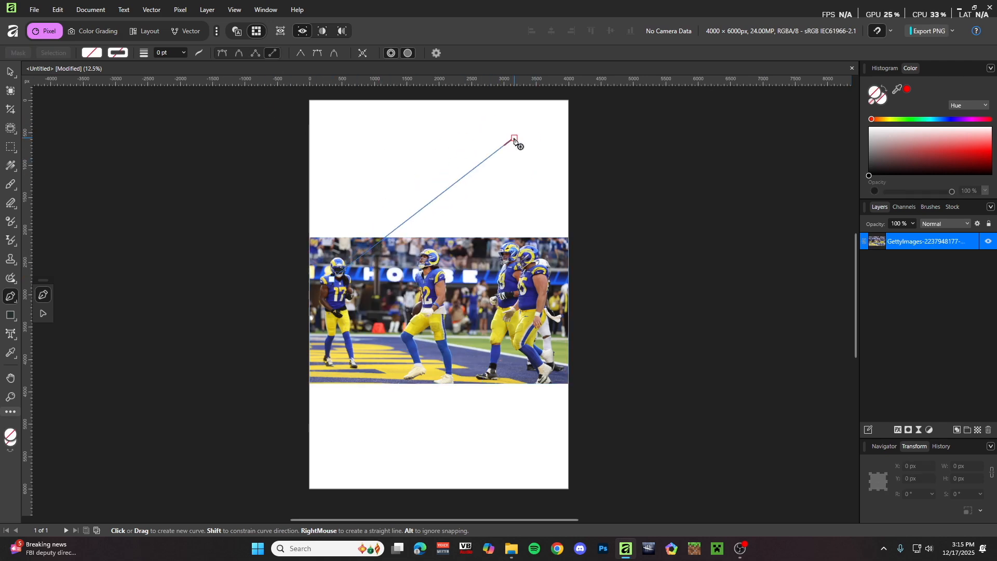
left_click(514, 139)
left_click(360, 112)
left_click(555, 330)
mouse_move(387, 382)
left_mouse_down()
mouse_move(494, 174)
mouse_move(514, 199)
left_mouse_up()
left_click_drag(467, 330, 360, 155)
left_click_drag(484, 349, 497, 182)
left_click(929, 314, "shift")
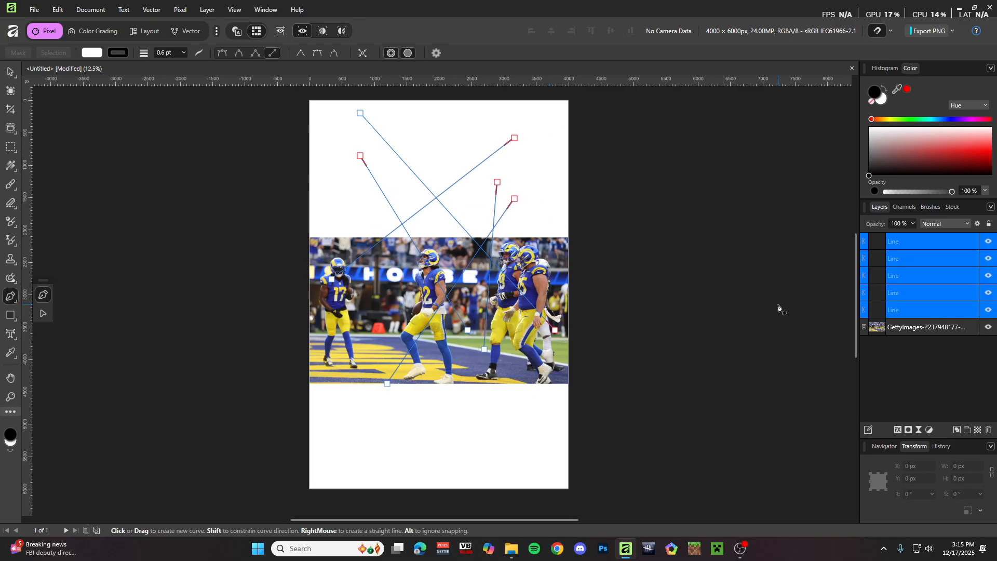
key("Delete")
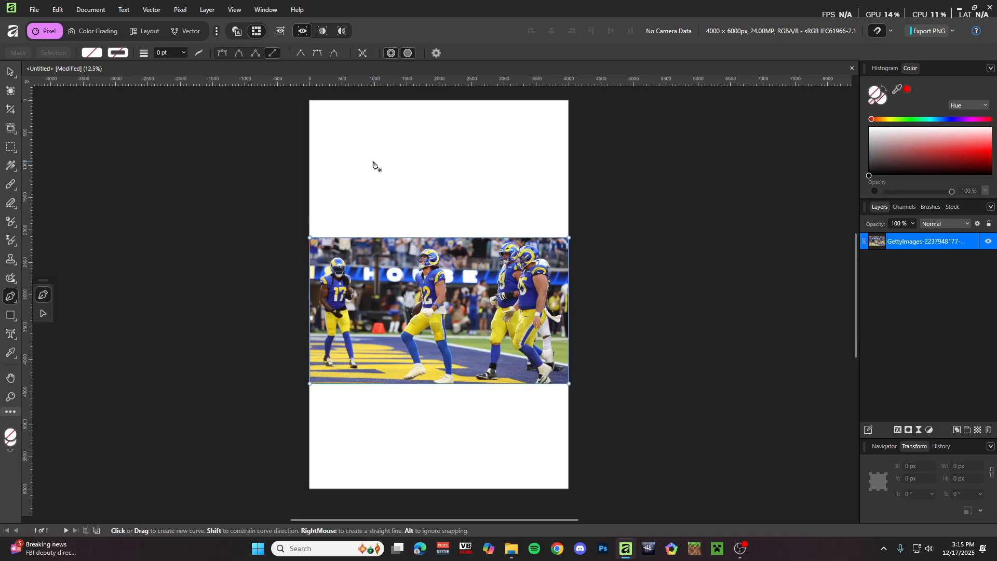
- Deselect the players photo with the Move tool (V) and switch to the Pen (P)
key("v")
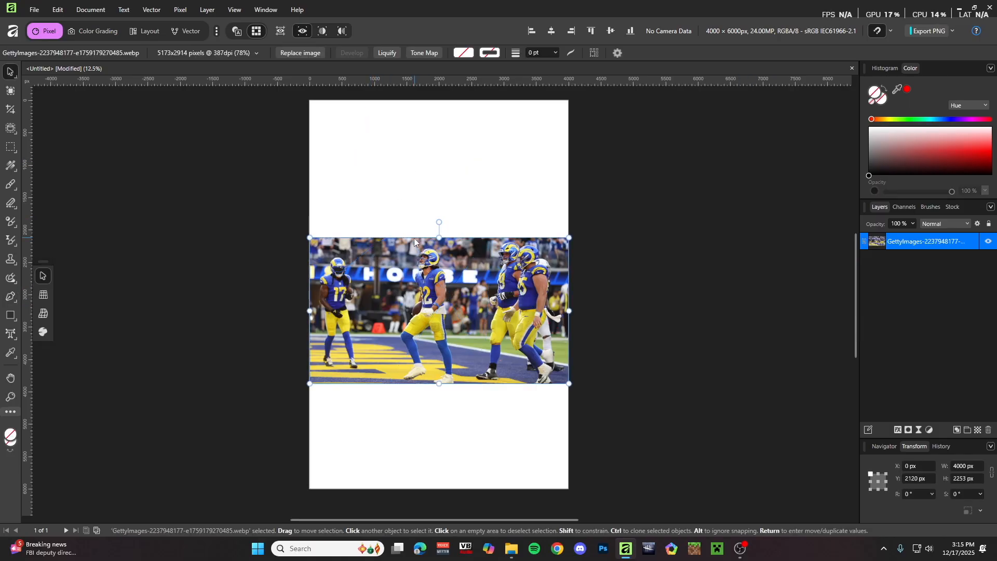
scroll(419, 249, "up", 1)
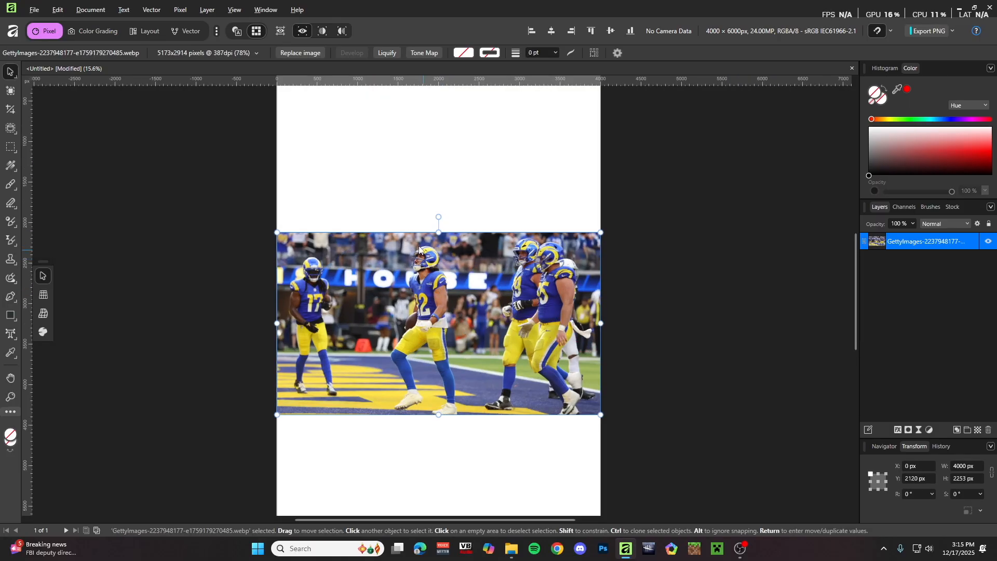
left_click(406, 197)
key("p")
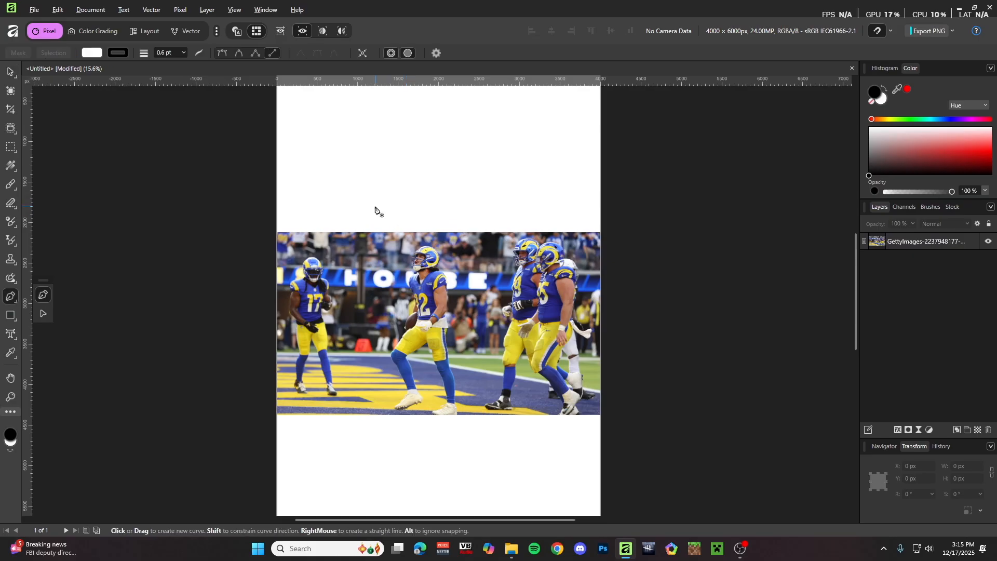
- Zoom to about 354% on the #12 helmet and reset the Pen to curve mode
scroll(419, 265, "up", 9)
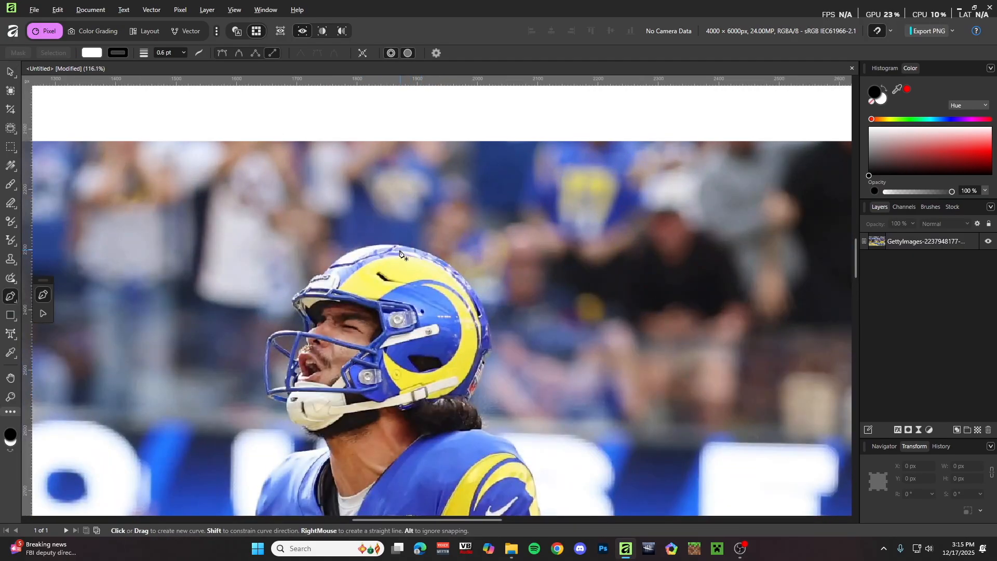
scroll(365, 255, "up", 3)
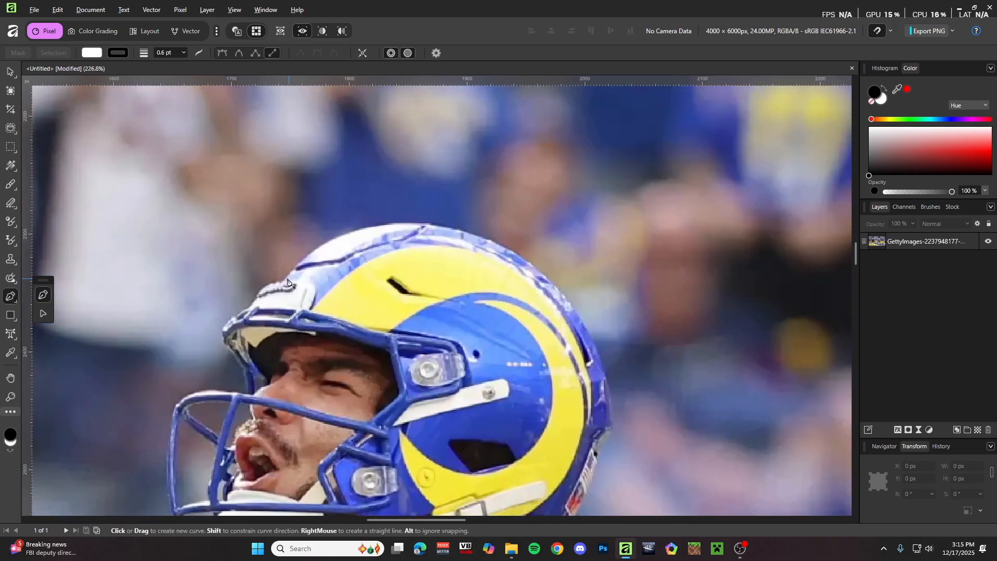
scroll(288, 282, "up", 2)
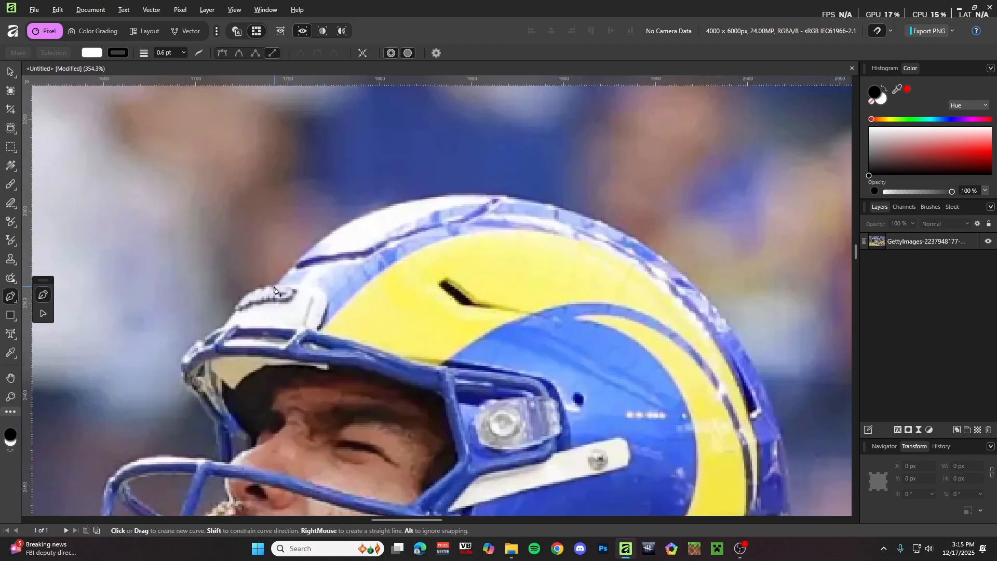
left_click(600, 223)
key("ctrl+z")
left_click(221, 53)
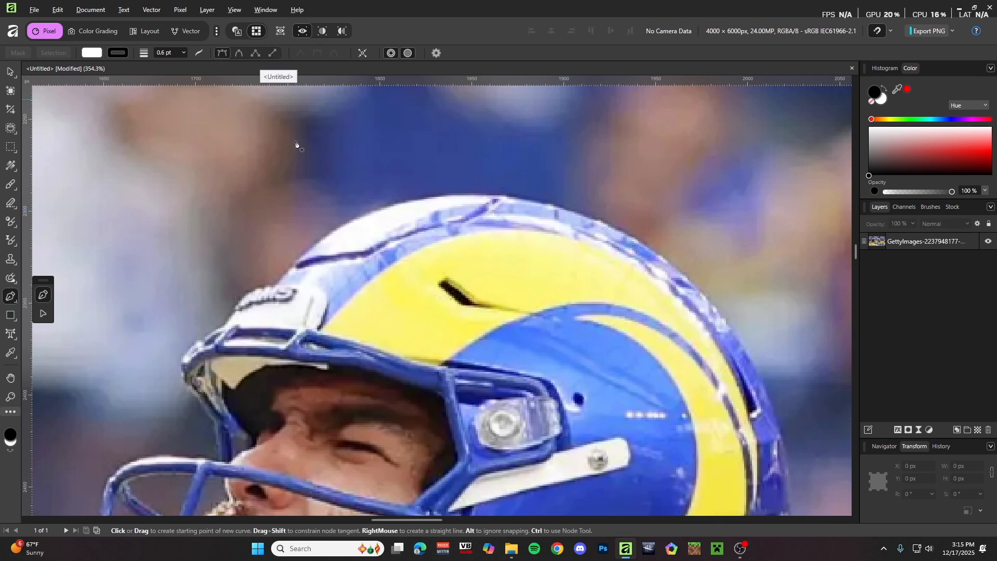
- Draw curved Pen nodes along the helmet top and set the curve's fill and stroke to None
left_click(275, 284)
left_click_drag(590, 218, 811, 304)
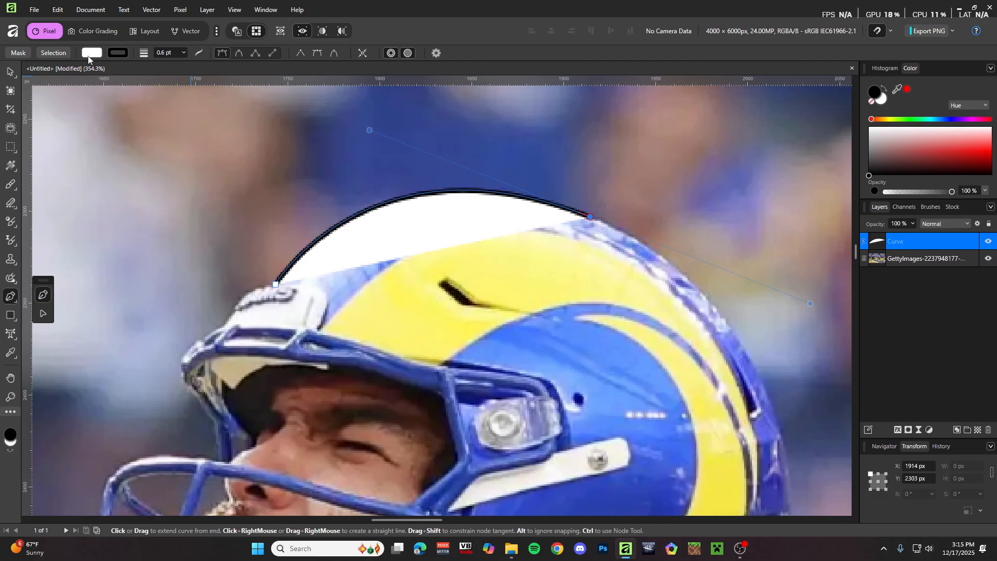
left_click(872, 102)
left_click(118, 53)
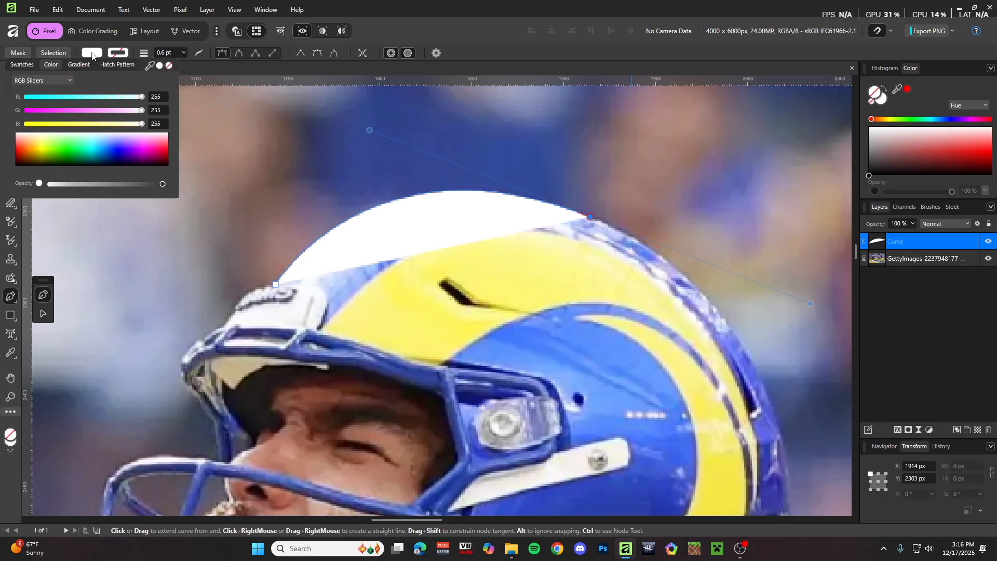
left_click(169, 67)
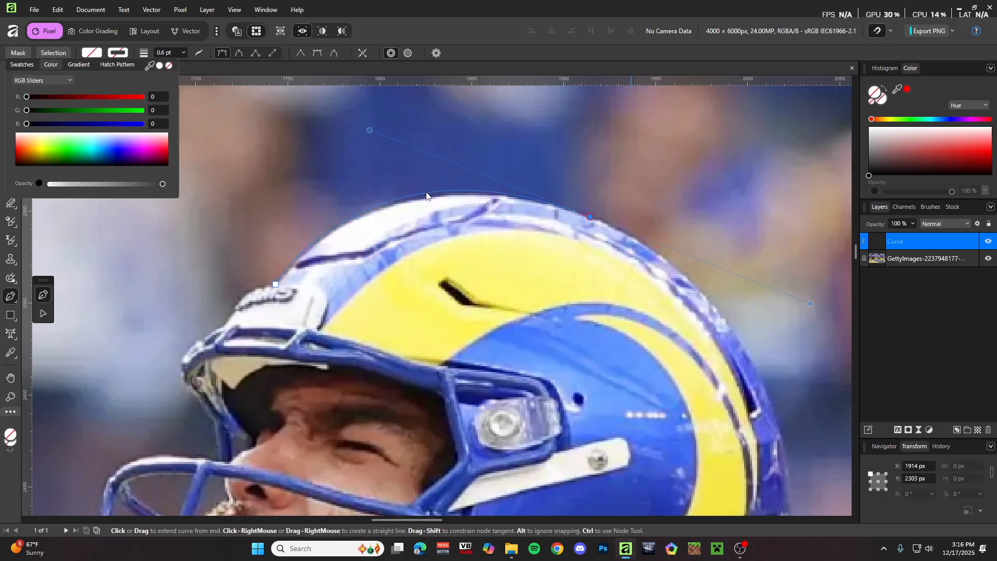
left_click(562, 217, "ctrl")
scroll(562, 217, "up", 2)
left_click(469, 200, "ctrl")
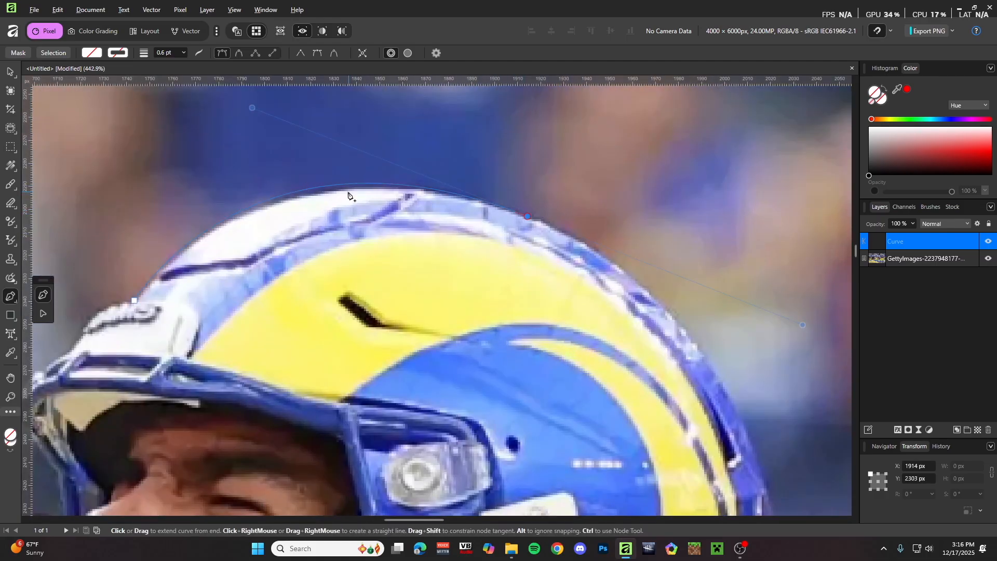
scroll(340, 193, "down", 5)
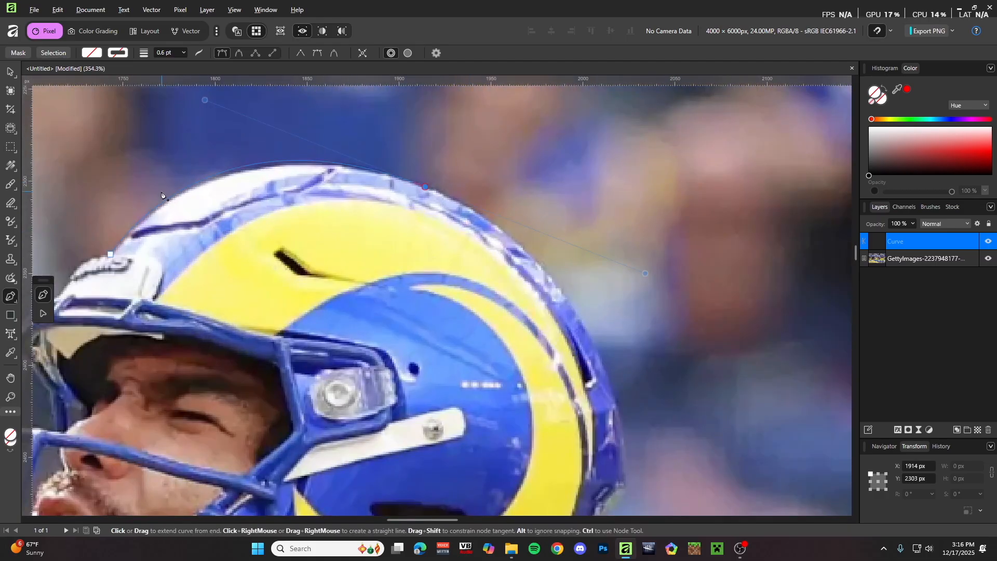
scroll(308, 176, "down", 4)
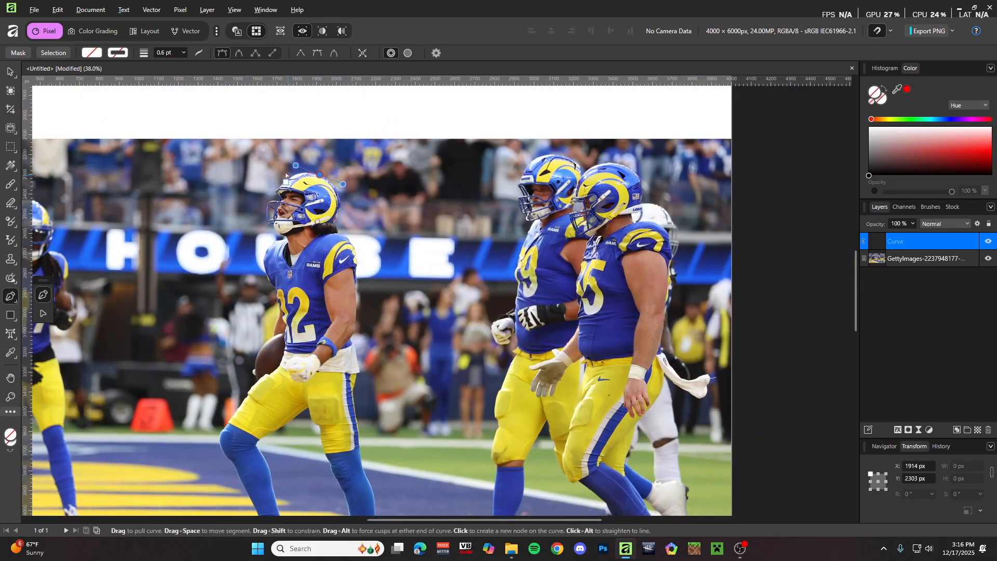
- Add a smooth node down the helmet's back edge, undoing misplaced attempts
scroll(333, 181, "up", 6)
scroll(333, 182, "up", 3)
scroll(363, 187, "down", 2)
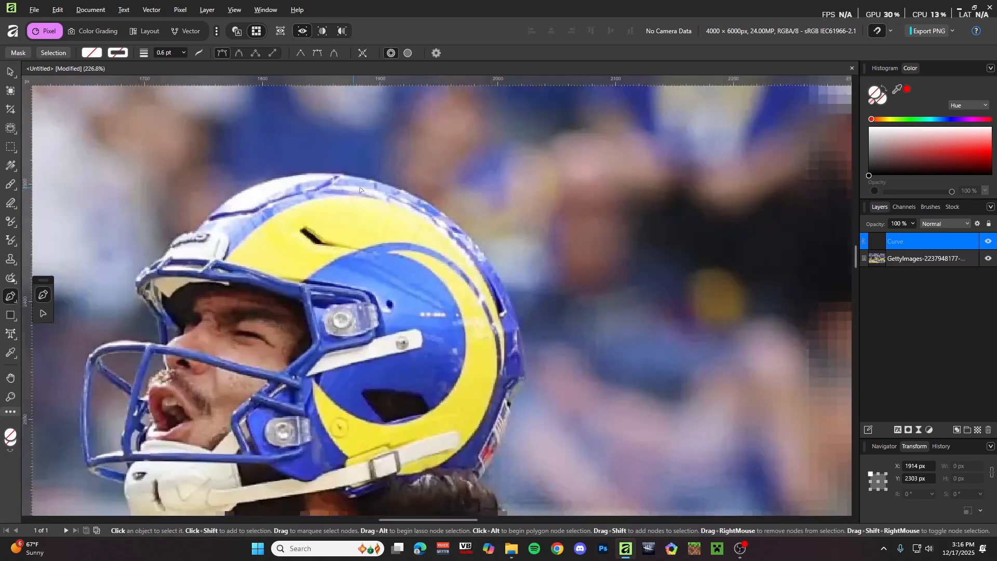
scroll(408, 195, "up", 4)
scroll(493, 249, "down", 2)
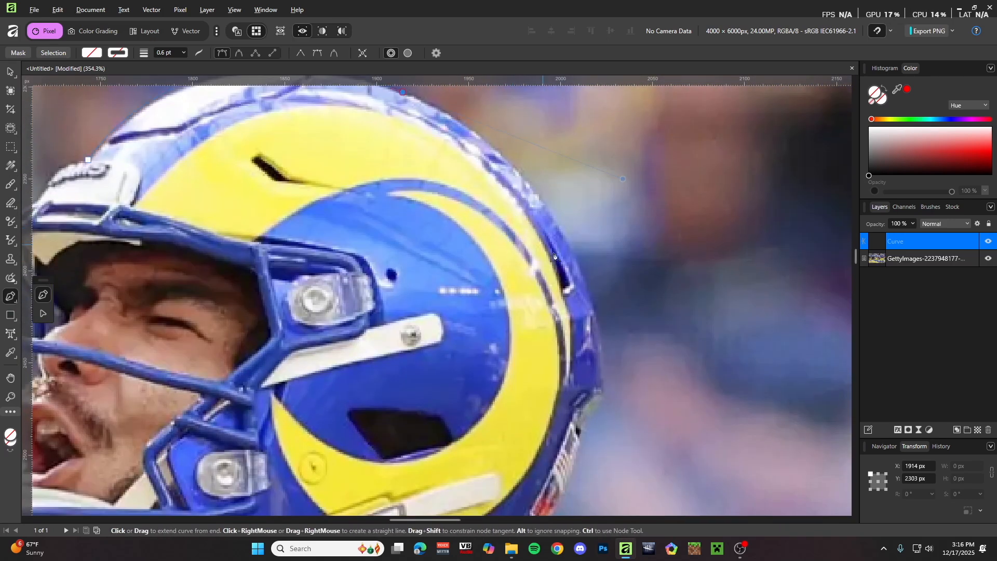
scroll(591, 301, "down", 1)
scroll(590, 301, "down", 1)
left_click(593, 321)
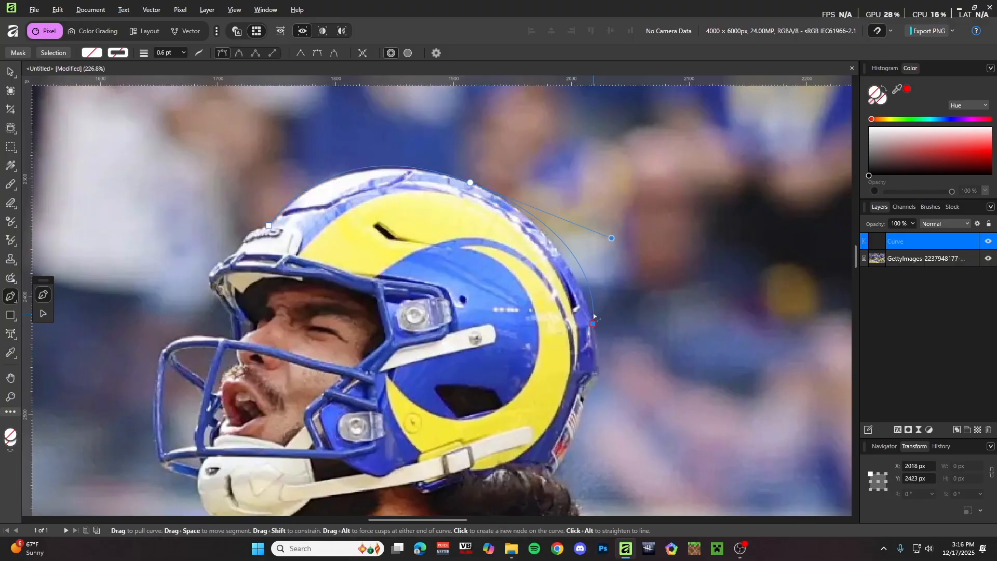
key("ctrl+z")
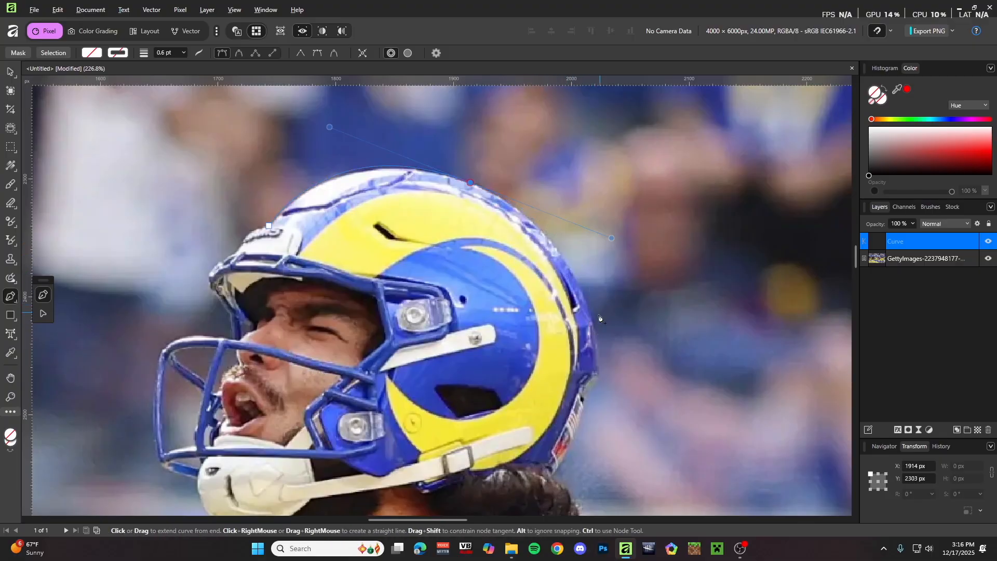
left_click_drag(591, 322, 540, 364)
key("ctrl+z")
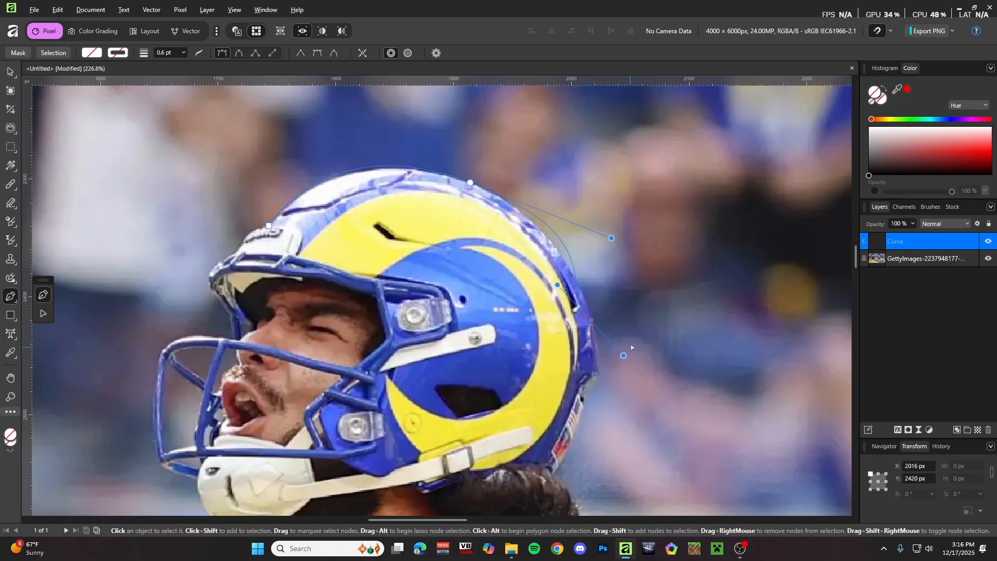
left_click(471, 183)
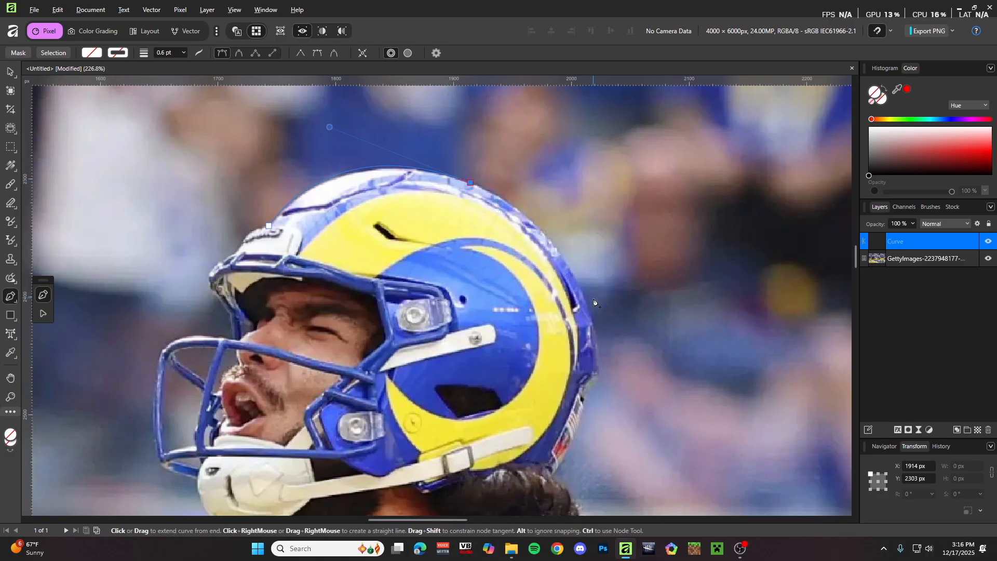
left_click(590, 316)
key("ctrl+z")
left_click_drag(592, 323, 619, 429)
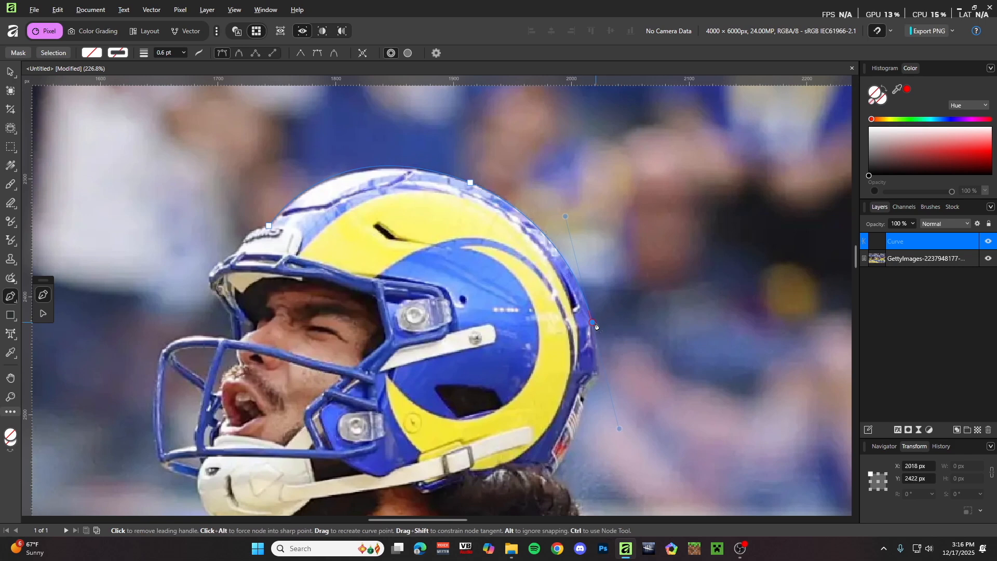
- Extend the outline further down with a curved node along the helmet's lower edge
scroll(594, 326, "down", 5)
scroll(613, 349, "up", 6)
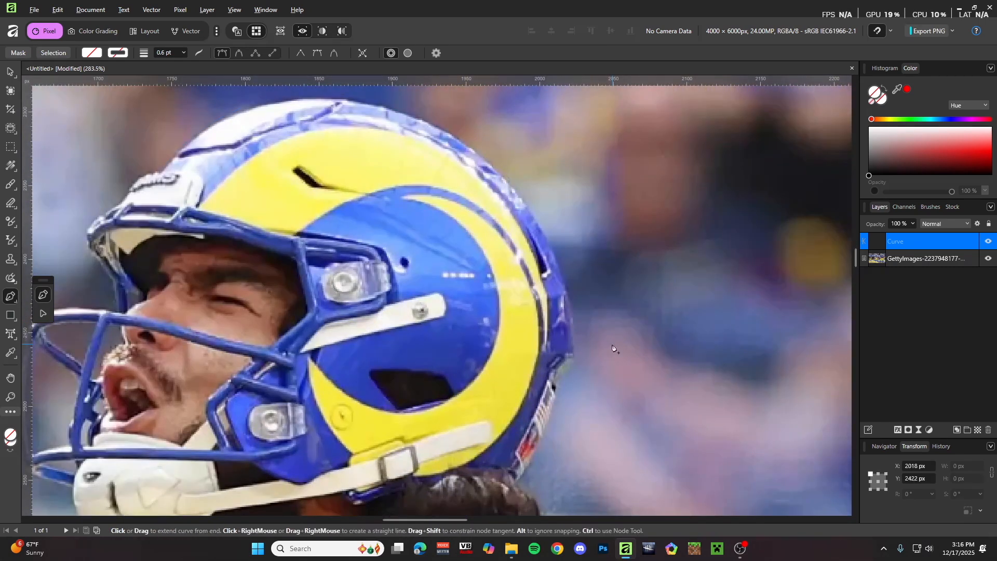
scroll(588, 358, "up", 1)
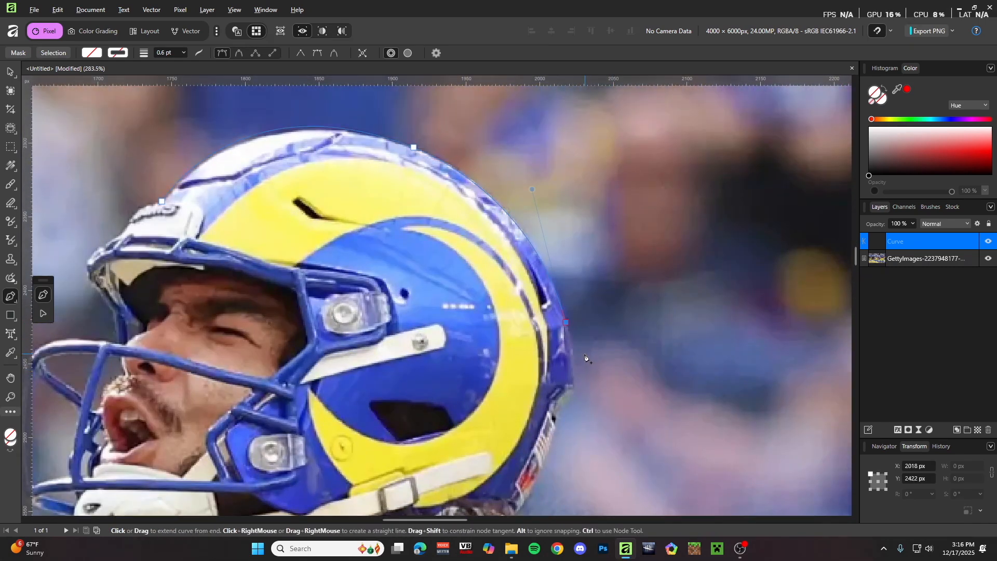
scroll(587, 364, "down", 2)
scroll(586, 369, "up", 3)
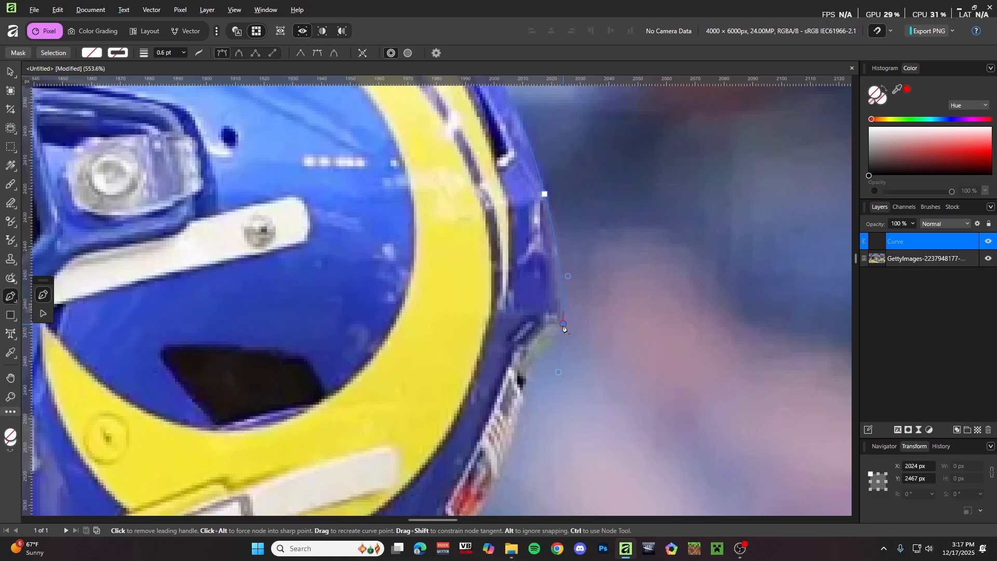
scroll(565, 311, "down", 2)
scroll(567, 294, "down", 1)
left_click(563, 183)
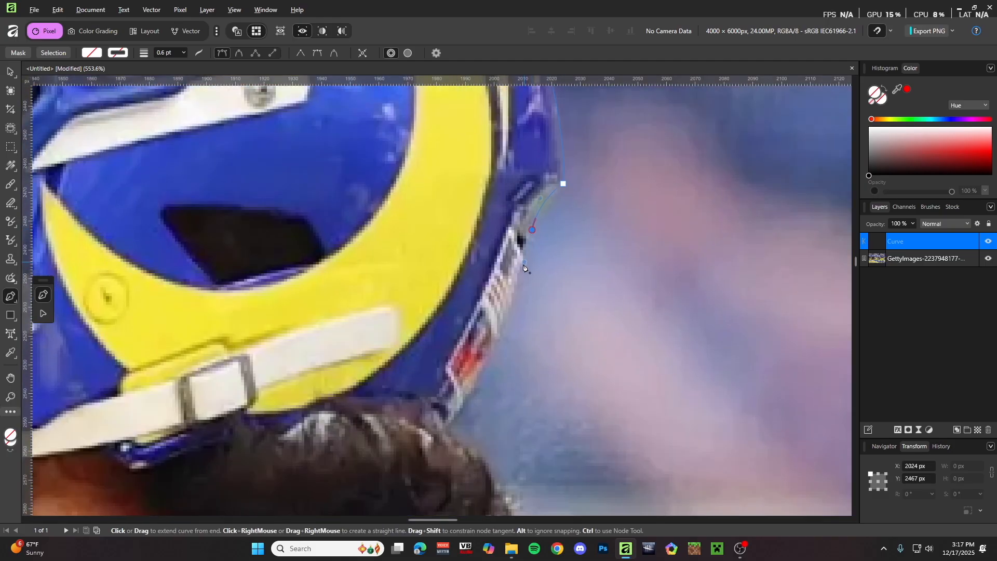
scroll(542, 302, "down", 3)
scroll(543, 302, "up", 3)
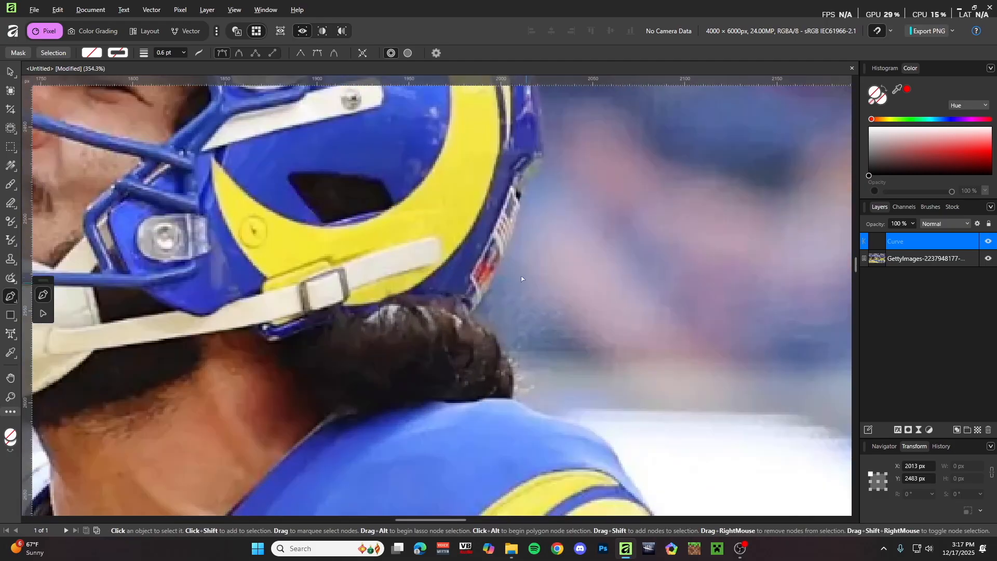
left_click_drag(448, 351, 400, 395)
- Curve the outline around the back of the hair, ending on a sharp corner node
scroll(499, 374, "down", 2)
scroll(500, 375, "right", 3)
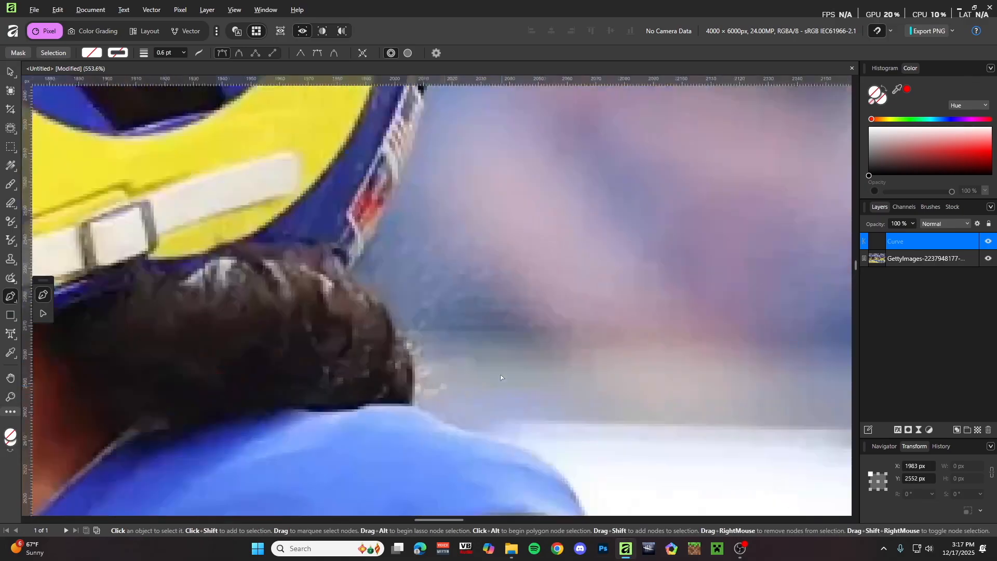
left_click_drag(391, 319, 406, 347)
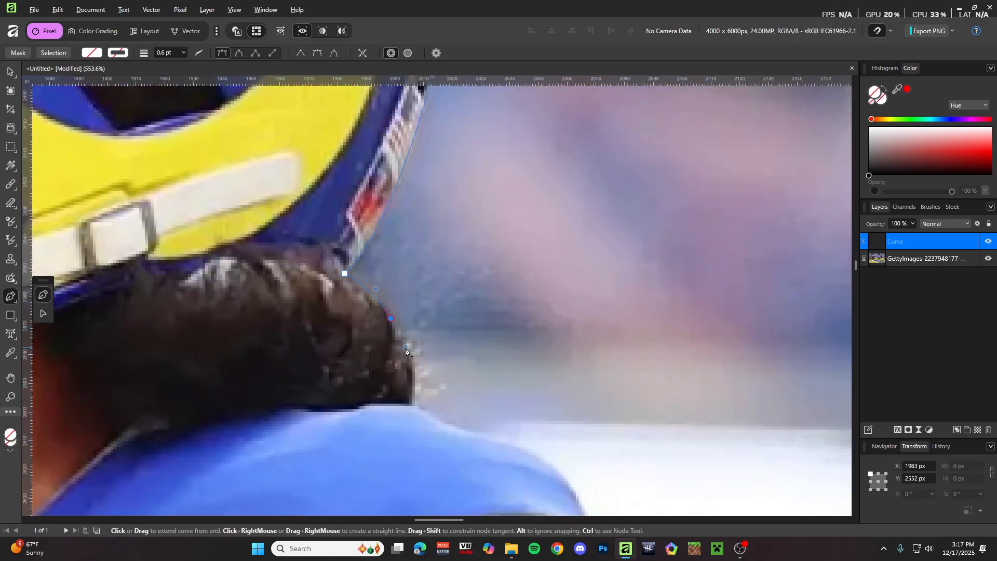
scroll(397, 326, "up", 2)
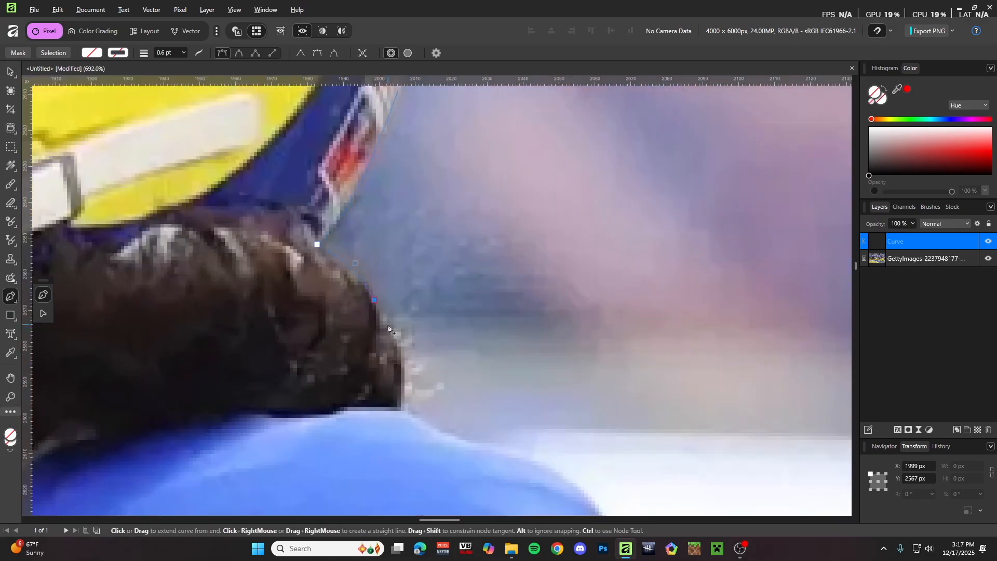
left_click(380, 323)
left_click(403, 356)
left_click(403, 356)
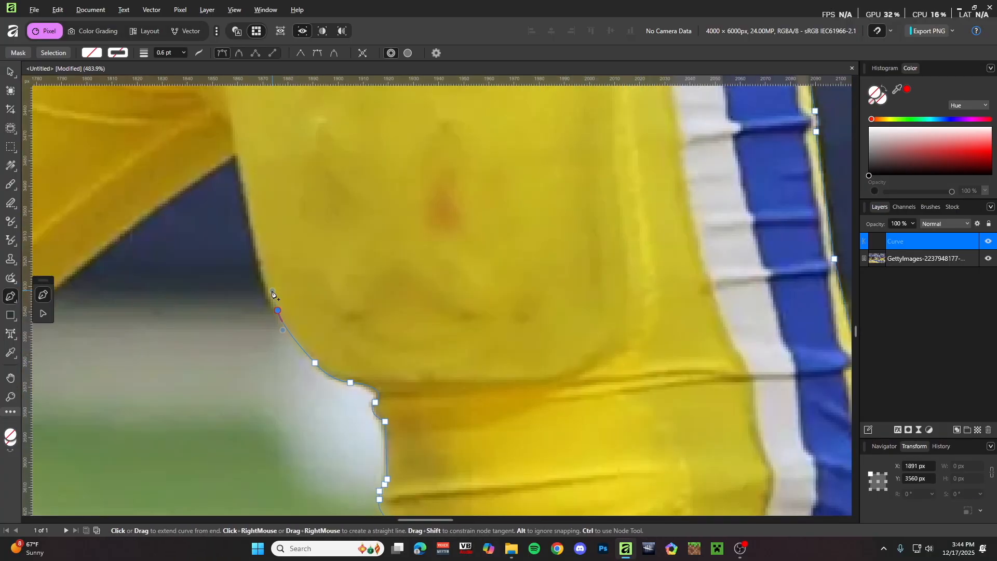
- Place Pen nodes along the player's pants outline, curving the path around the uneven edges
scroll(273, 294, "down", 5)
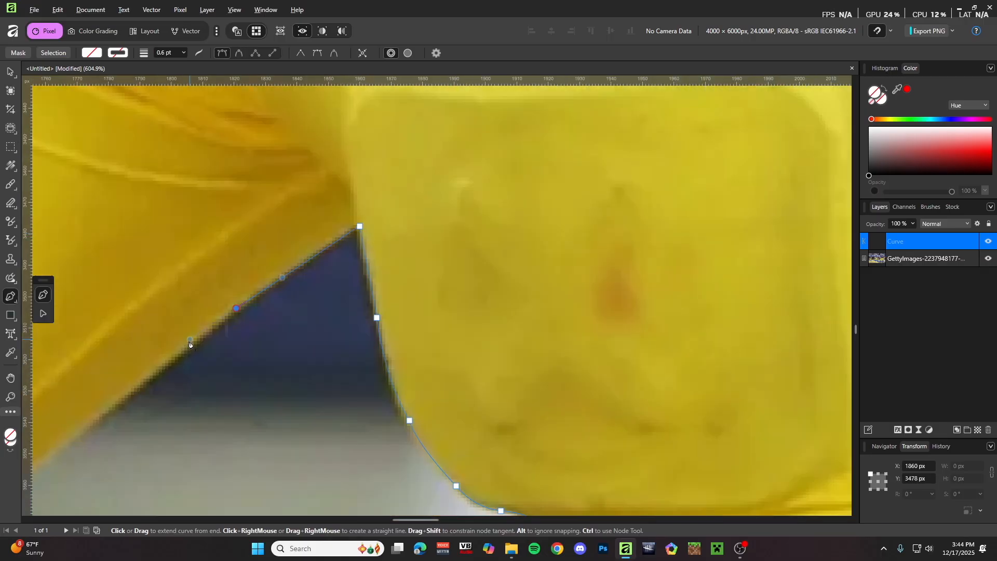
scroll(167, 341, "left", 5)
scroll(131, 199, "down", 5)
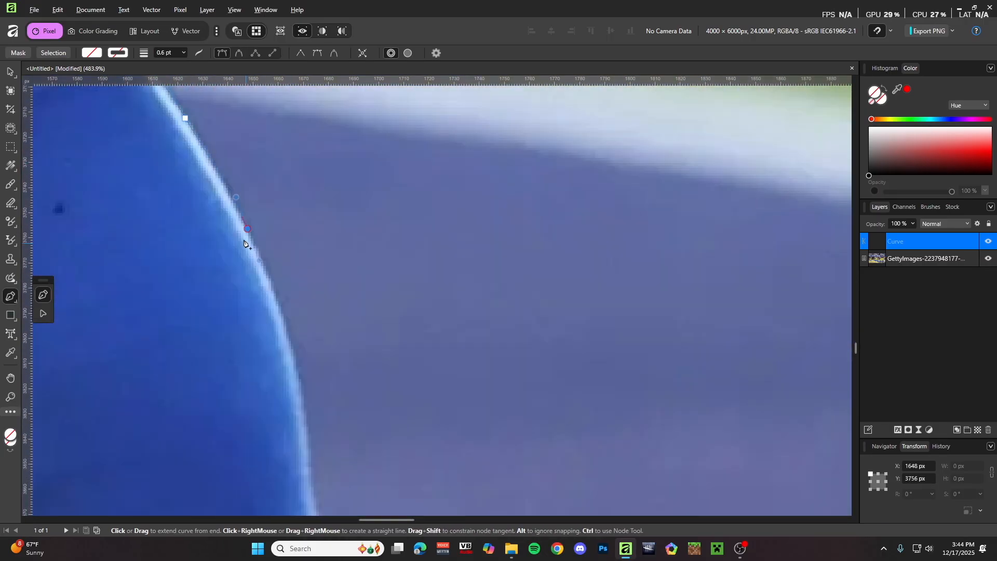
scroll(245, 240, "down", 5)
left_click(359, 329)
scroll(369, 350, "up", 2)
left_click_drag(315, 309, 384, 326)
scroll(385, 325, "down", 4)
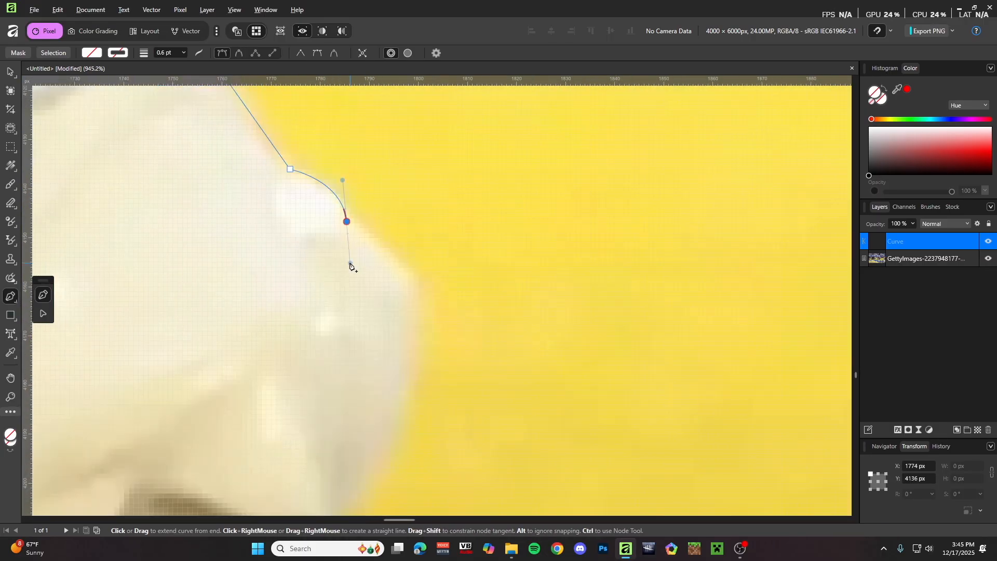
left_click(423, 319)
scroll(422, 319, "down", 4)
left_click(340, 368)
scroll(283, 360, "down", 3)
scroll(283, 360, "left", 4)
left_click(504, 135)
left_click(344, 225)
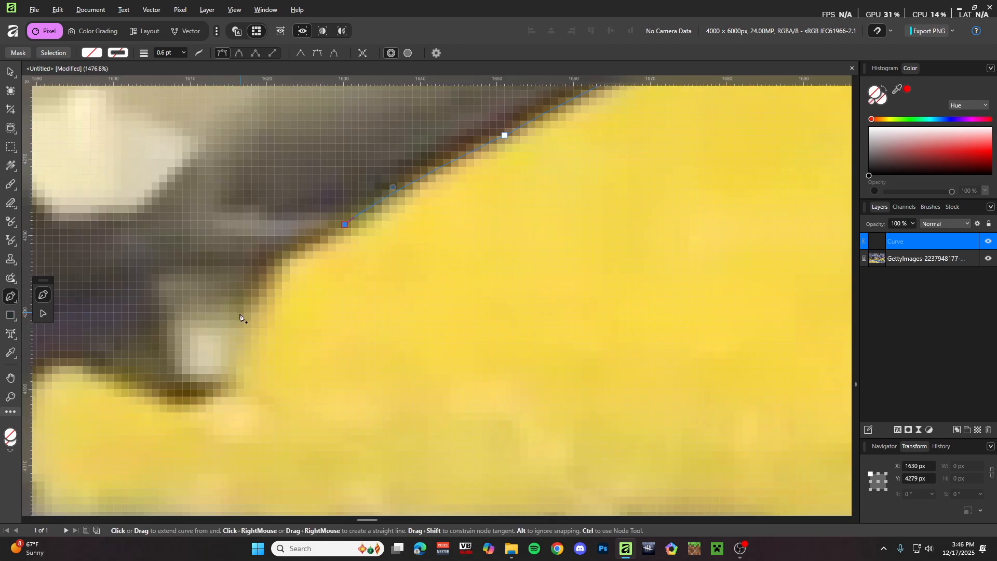
left_click(202, 403)
left_click(130, 375)
scroll(145, 343, "down", 1)
left_click(145, 342)
scroll(114, 320, "up", 2)
left_click(162, 419)
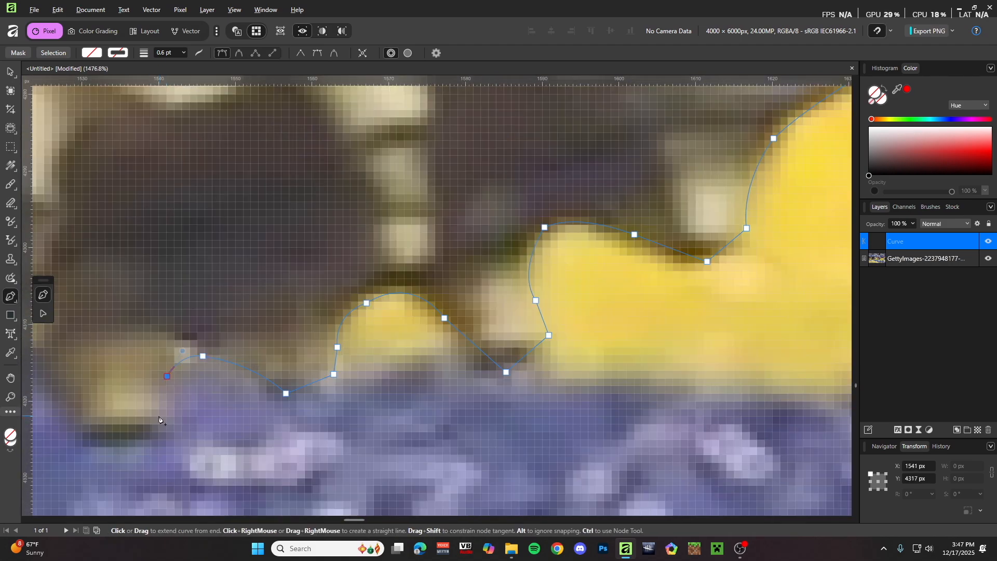
left_click(334, 431)
left_click_drag(246, 348, 176, 357)
- Continue the outline around the shoe and up the blue sock
left_click(192, 328)
scroll(212, 337, "down", 1)
scroll(383, 375, "down", 1)
left_click(238, 403)
scroll(169, 263, "up", 3)
left_click(306, 384)
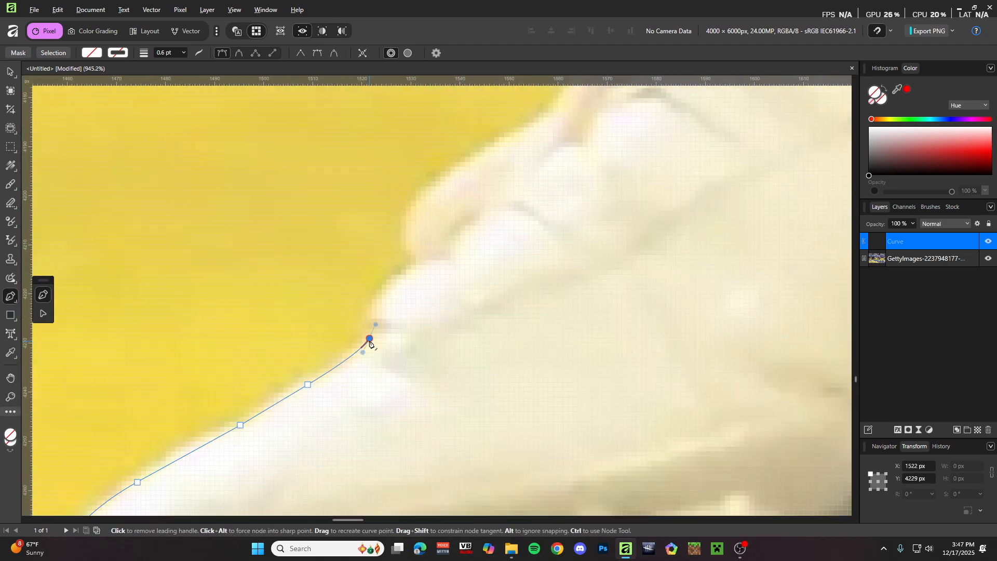
left_click(360, 413)
scroll(481, 285, "up", 2)
left_click(529, 276)
scroll(534, 338, "up", 3)
left_click(585, 309)
left_click(692, 319)
scroll(587, 295, "down", 3)
scroll(587, 296, "up", 3)
left_click(556, 396)
left_click_drag(549, 355, 564, 330)
scroll(563, 330, "down", 2)
- Carry the outline around the shorts corner and up the shirt edge
left_click(400, 309)
scroll(400, 309, "up", 3)
left_click(349, 258)
left_click(309, 263)
scroll(309, 262, "up", 3)
left_click(440, 351)
mouse_move(435, 344)
left_mouse_down()
mouse_move(426, 343)
mouse_move(458, 349)
left_mouse_up()
scroll(477, 223, "up", 2)
left_click(458, 378)
scroll(581, 254, "down", 4)
scroll(628, 333, "up", 4)
left_click(560, 477)
left_click(636, 367)
left_click_drag(668, 366, 682, 370)
- Trace further up the shirt, around the ear and head, and along the arm
left_click(625, 271)
scroll(625, 274, "down", 2)
left_click(576, 356)
left_click_drag(597, 316, 689, 307)
left_click(583, 385)
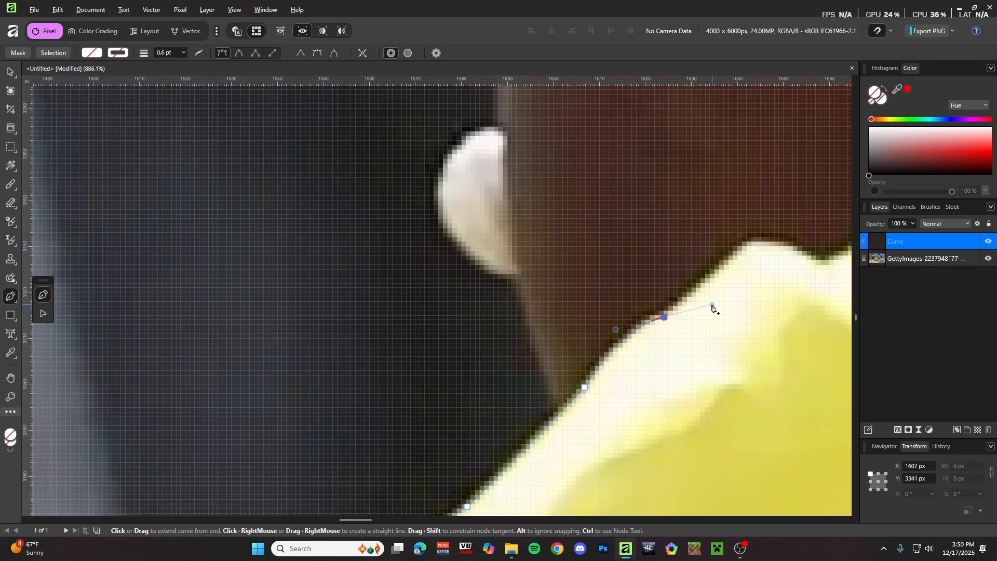
left_click(614, 362)
scroll(800, 275, "down", 3)
left_click(570, 418)
scroll(564, 352, "up", 3)
left_click(516, 318)
left_click_drag(421, 230, 426, 185)
left_click(450, 151)
scroll(490, 136, "up", 3)
scroll(508, 325, "down", 2)
mouse_move(546, 207)
left_mouse_down()
mouse_move(576, 173)
mouse_move(451, 380)
left_mouse_up()
left_click(509, 381)
left_click_drag(587, 173, 616, 151)
left_click_drag(596, 350, 585, 292)
- Follow the sleeve, jersey and shoulder to the collar, curving the path under the chin guard
left_click(585, 212)
scroll(585, 212, "up", 3)
left_click(502, 357)
left_click_drag(492, 241, 520, 207)
scroll(519, 207, "up", 3)
left_click(499, 363)
left_click(372, 260)
scroll(372, 260, "down", 1)
scroll(356, 267, "down", 4)
left_click(256, 178)
scroll(256, 178, "up", 3)
left_click(238, 370)
scroll(269, 253, "up", 3)
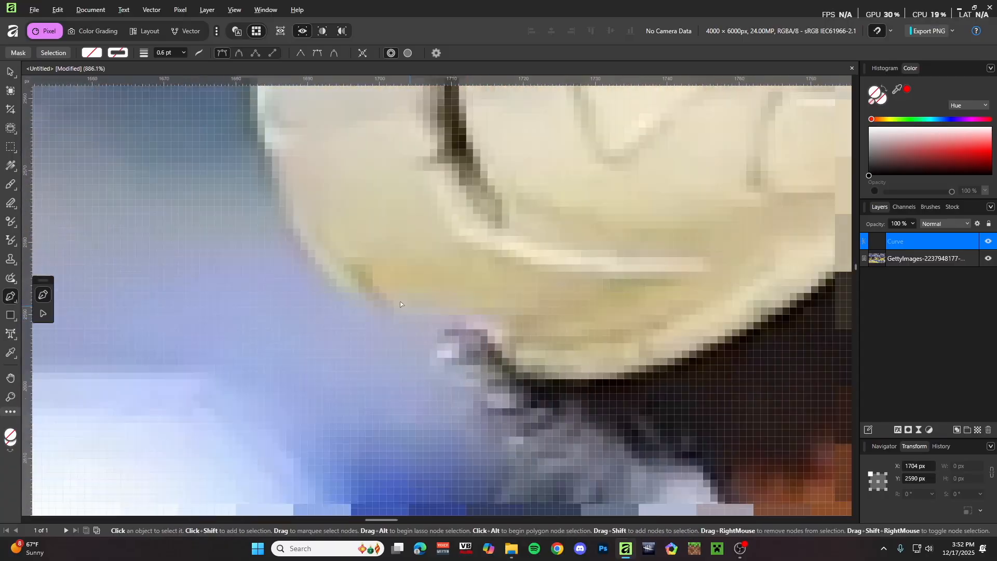
left_click_drag(292, 281, 320, 195)
scroll(321, 195, "down", 10)
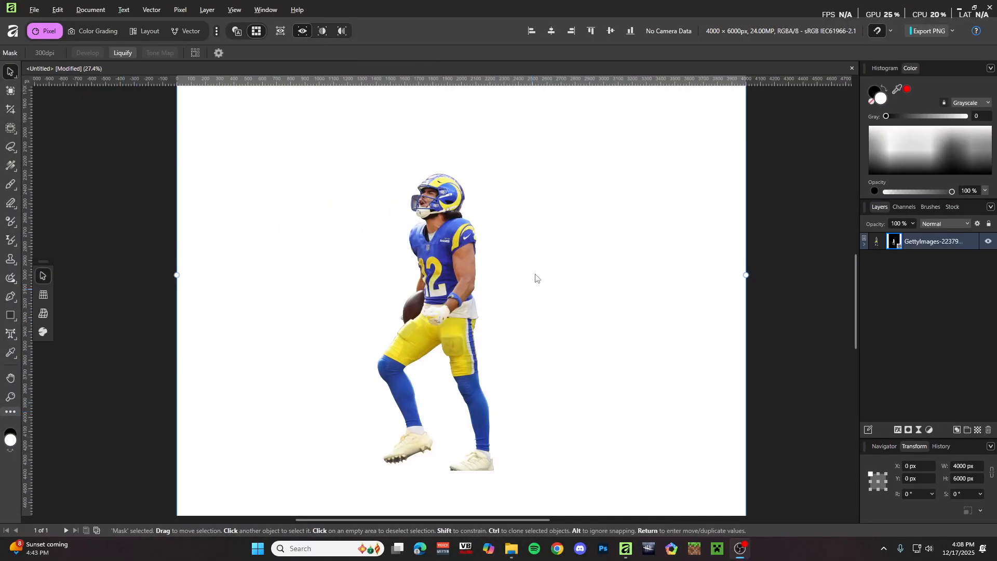
- Select the Freehand Selection Tool from the toolbar
scroll(410, 194, "up", 8)
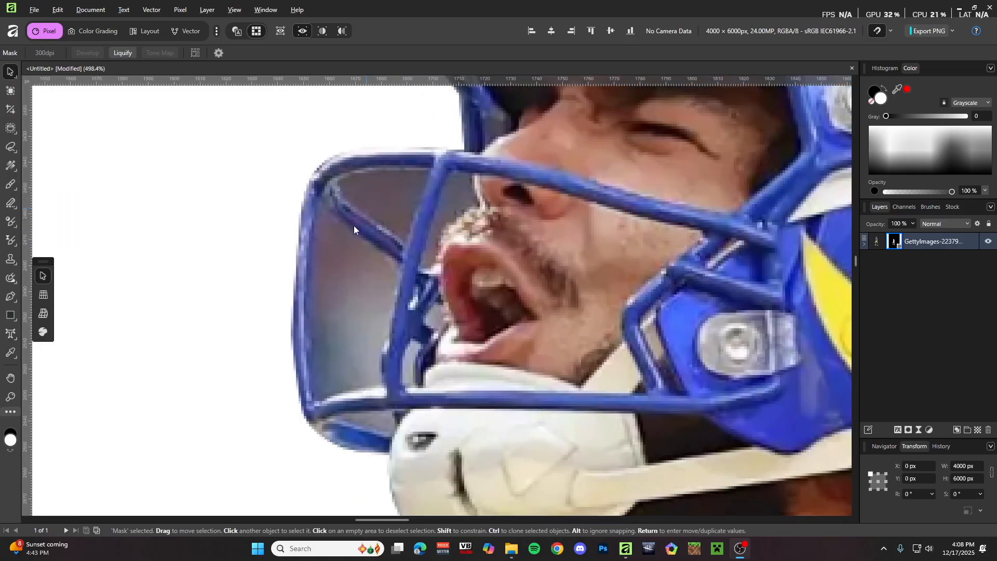
scroll(417, 269, "down", 8)
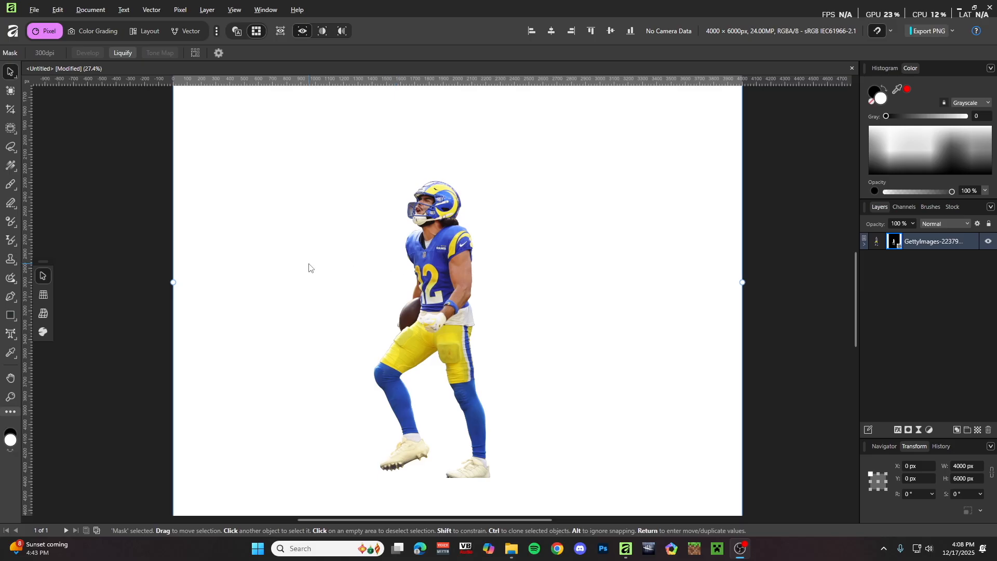
left_click(11, 150)
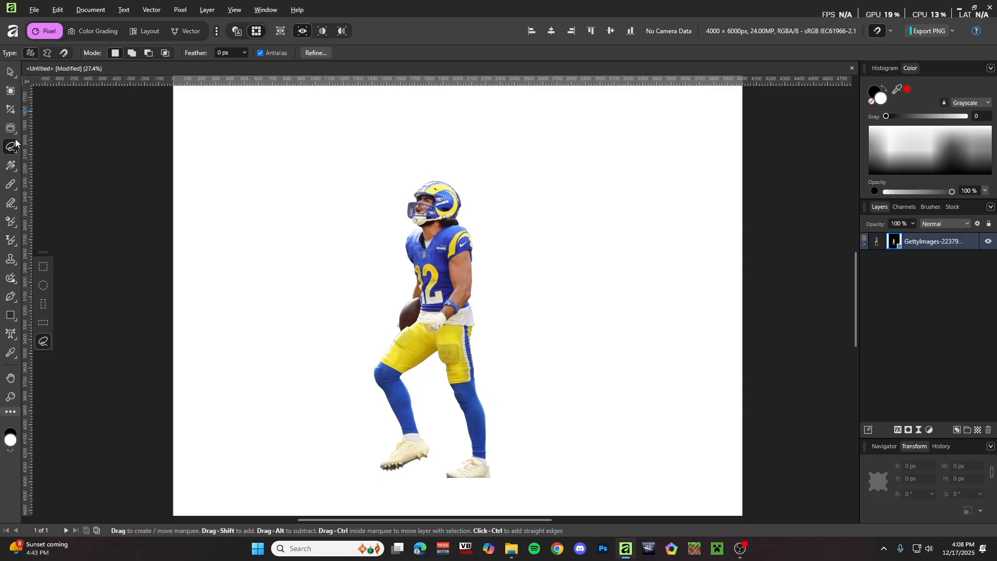
left_click(48, 53)
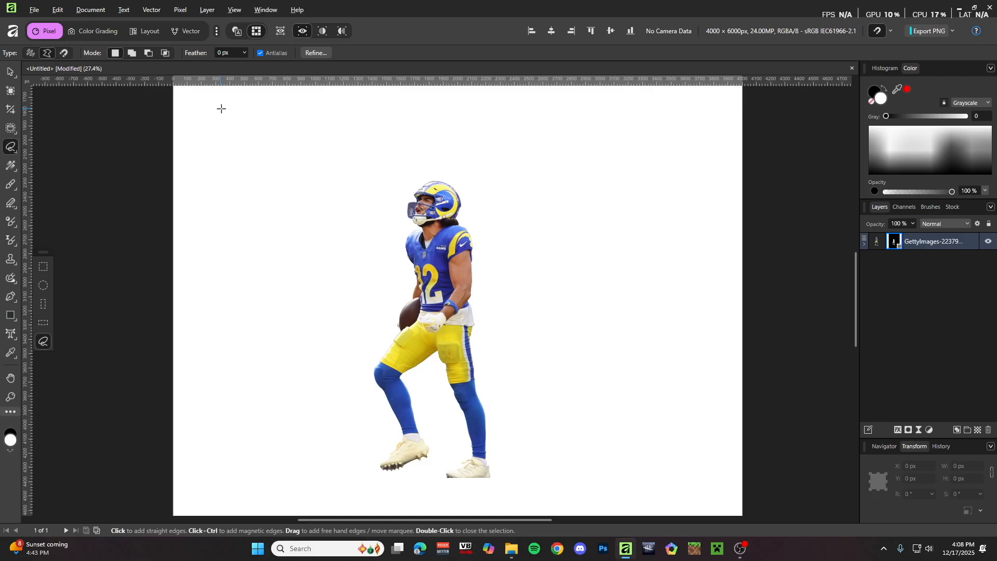
scroll(439, 236, "up", 15)
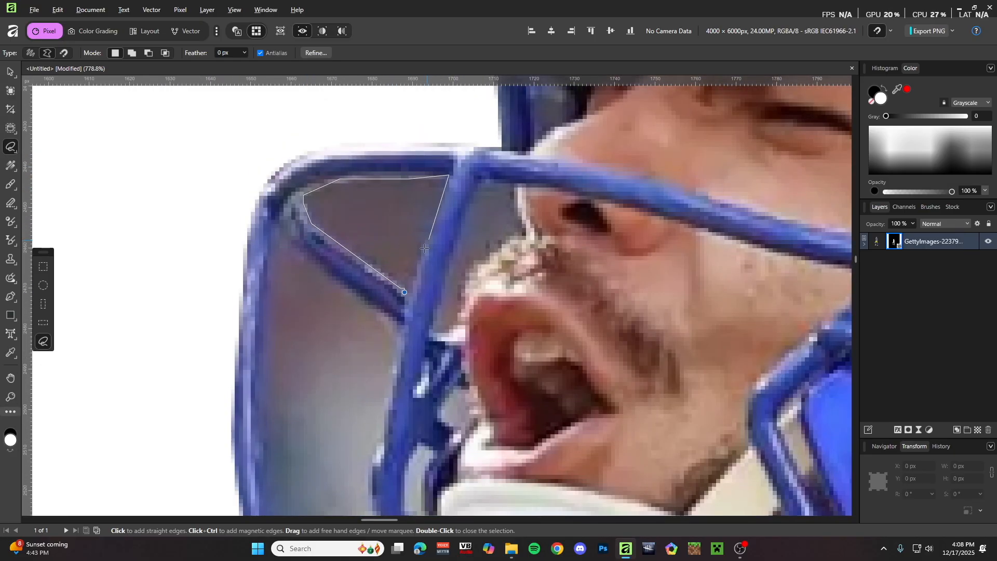
left_click(405, 291)
scroll(409, 292, "down", 5)
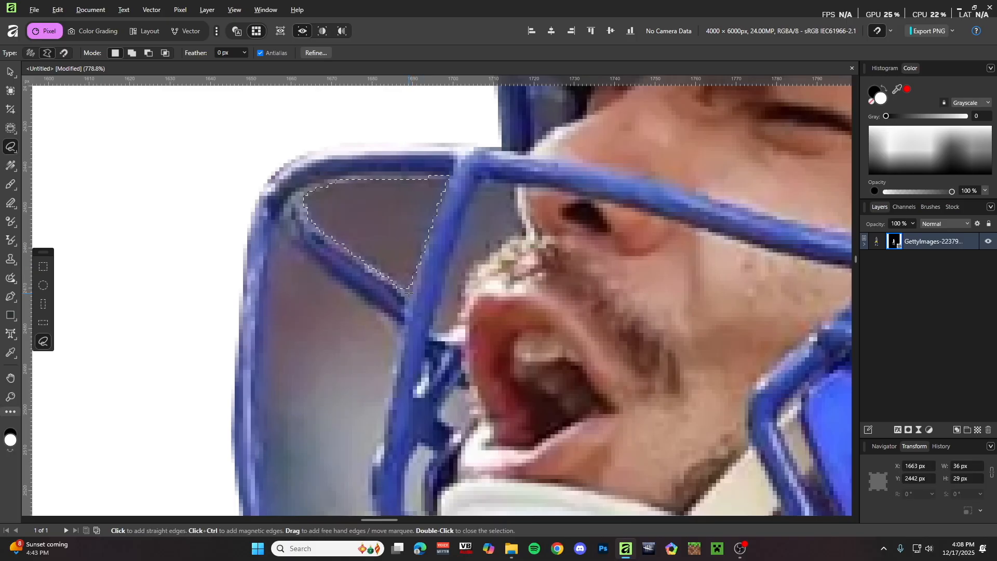
scroll(421, 308, "up", 4)
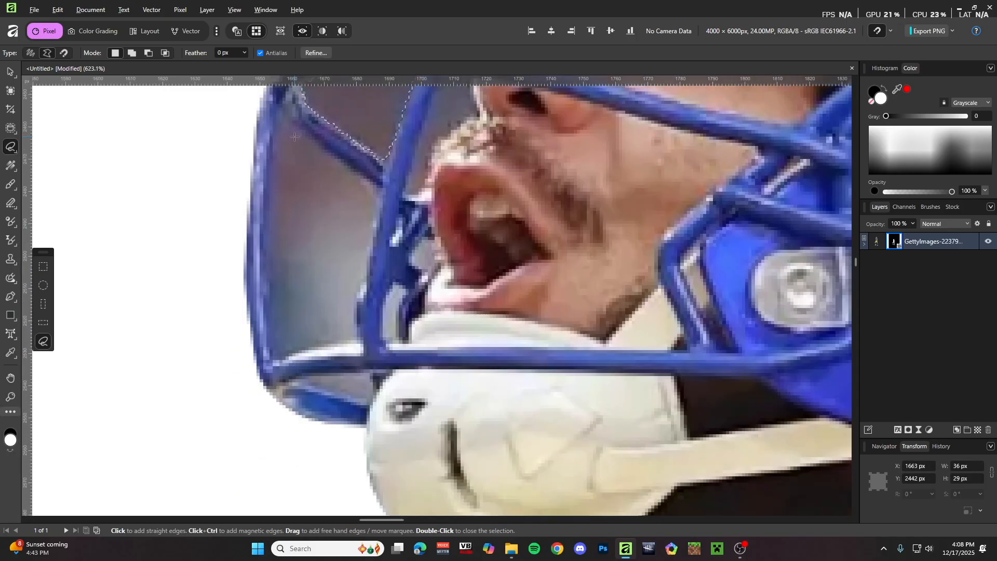
scroll(294, 137, "up", 1)
left_click(289, 152)
left_click(325, 183)
left_click(369, 211)
left_click(383, 222)
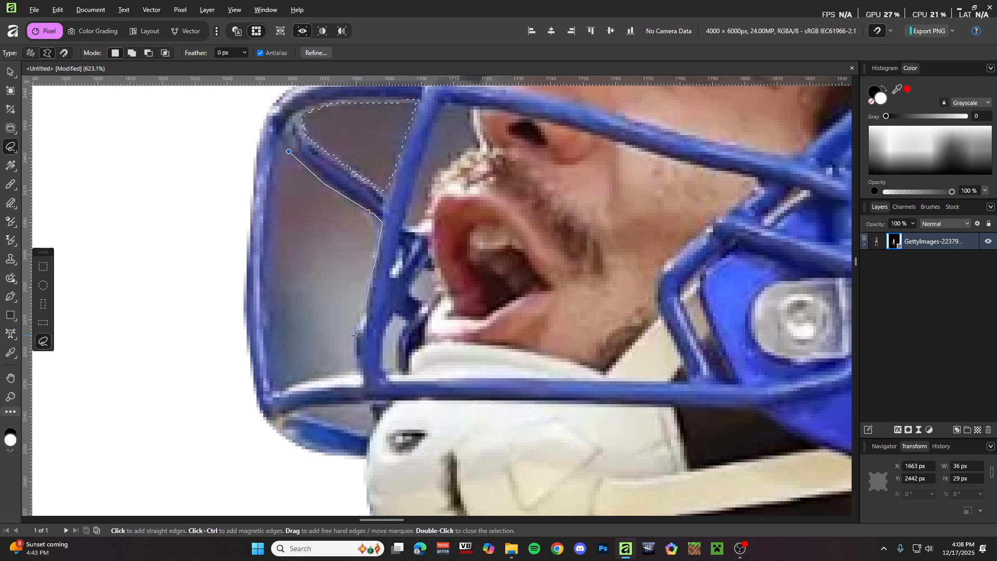
left_click(355, 349)
left_click(361, 368)
left_click(279, 387)
left_click(269, 237)
left_click(286, 152)
scroll(290, 186, "down", 5)
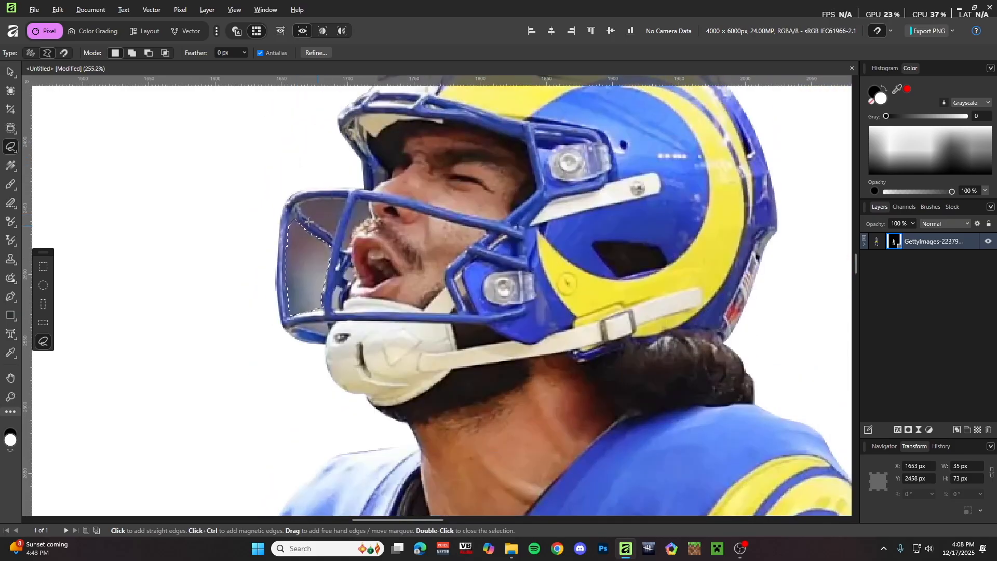
key("ctrl+d")
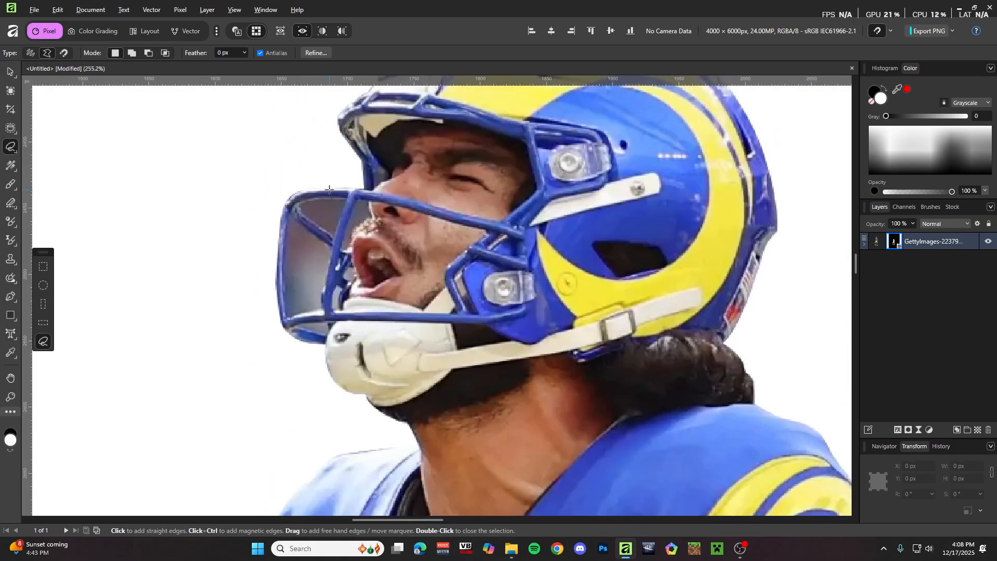
- Set the selection mode to Add and outline the upper gap in the face mask
left_click(133, 53)
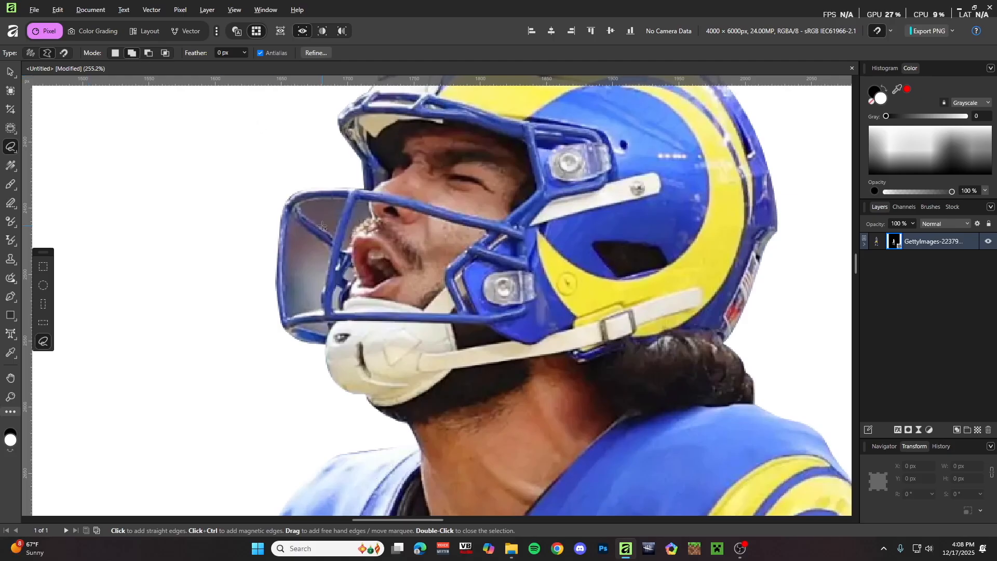
scroll(343, 211, "up", 3)
scroll(358, 209, "up", 3)
left_click(210, 223)
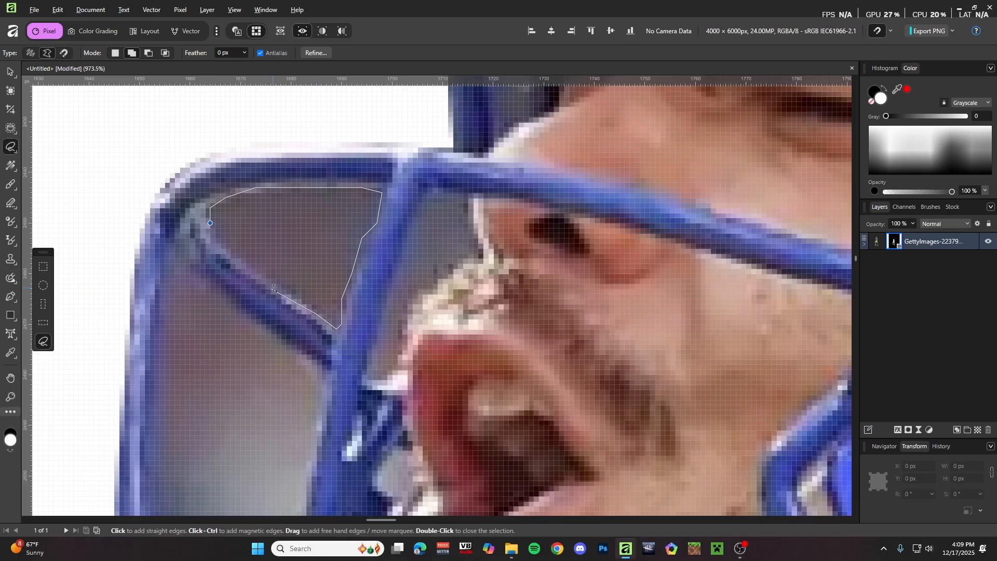
left_click(210, 223)
scroll(342, 185, "up", 3)
- Outline the gap beside the nose, following the grille bar edges
left_click(319, 187)
left_click(358, 188)
left_click(383, 195)
left_click(382, 218)
left_click(407, 257)
scroll(400, 237, "down", 1)
left_click(399, 242)
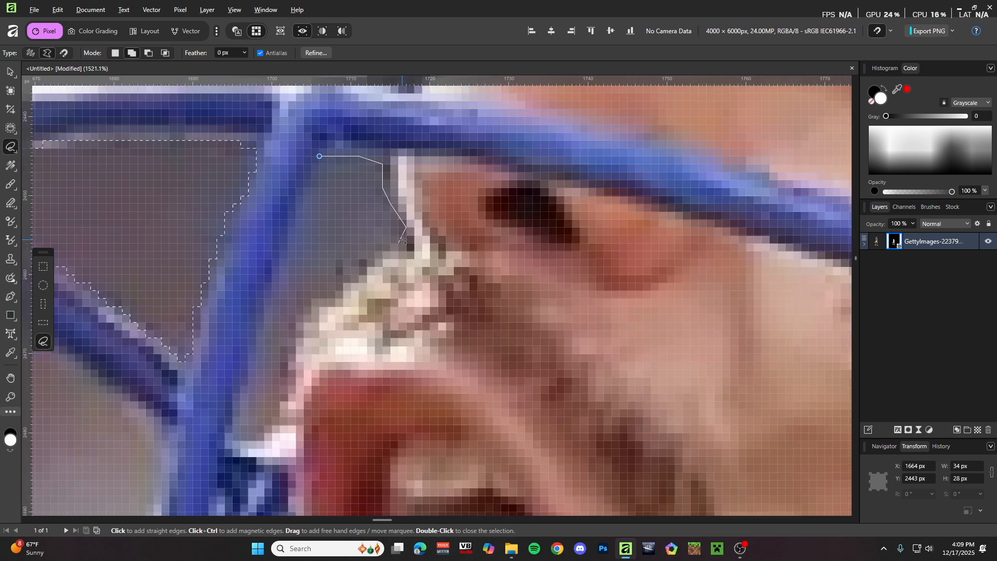
scroll(387, 229, "down", 2)
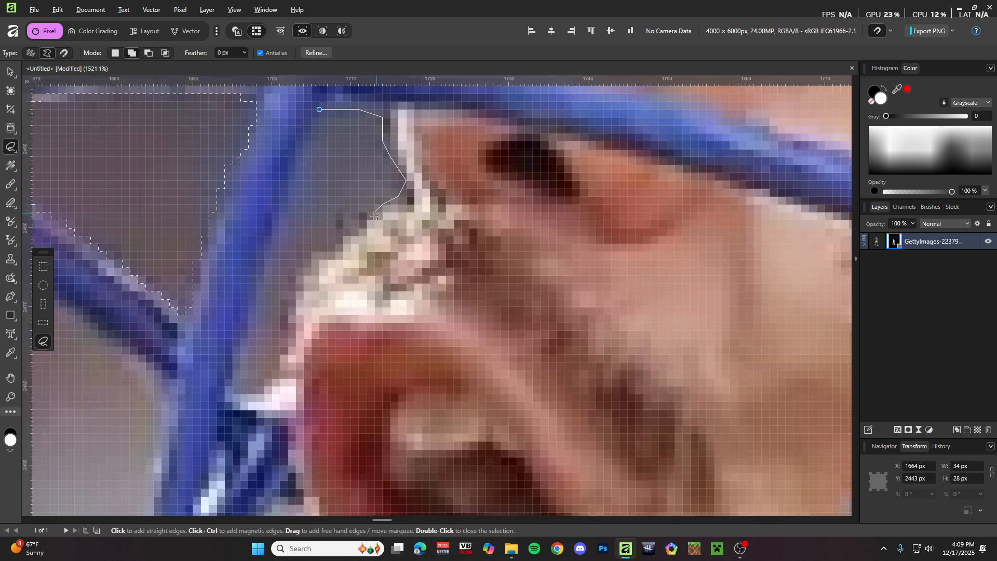
left_click(343, 235)
scroll(316, 236, "down", 1)
left_click(312, 236)
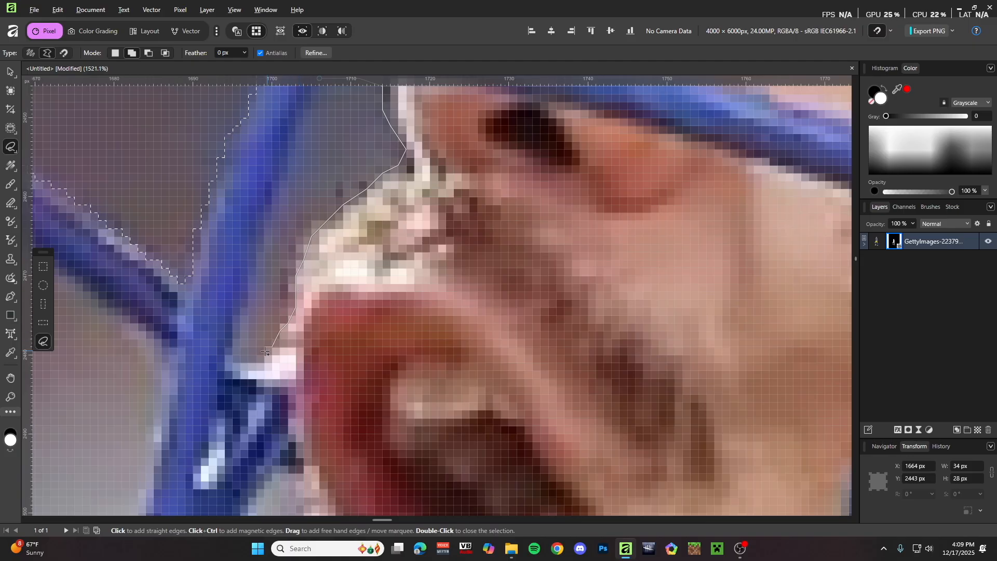
scroll(237, 319, "up", 1)
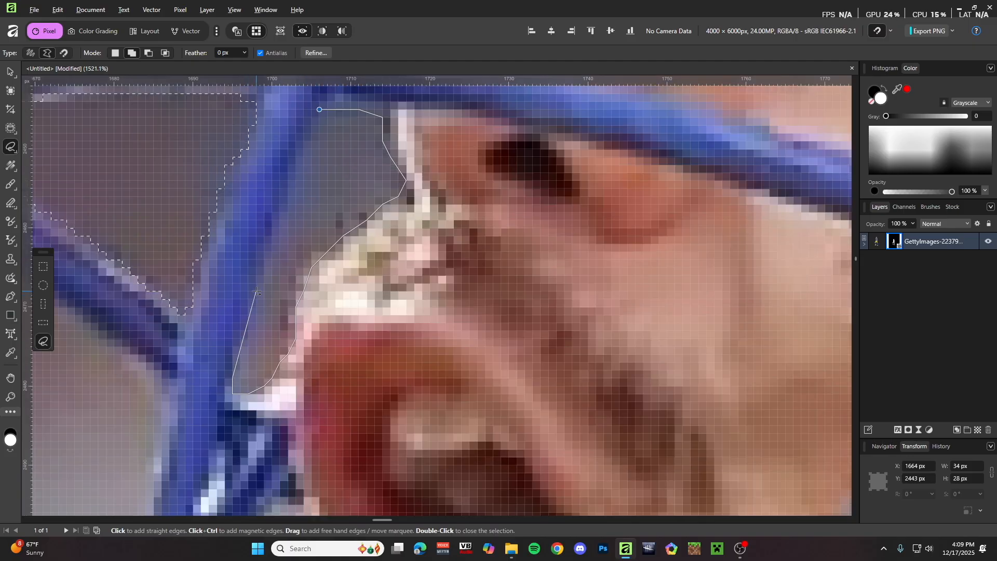
scroll(287, 185, "down", 3)
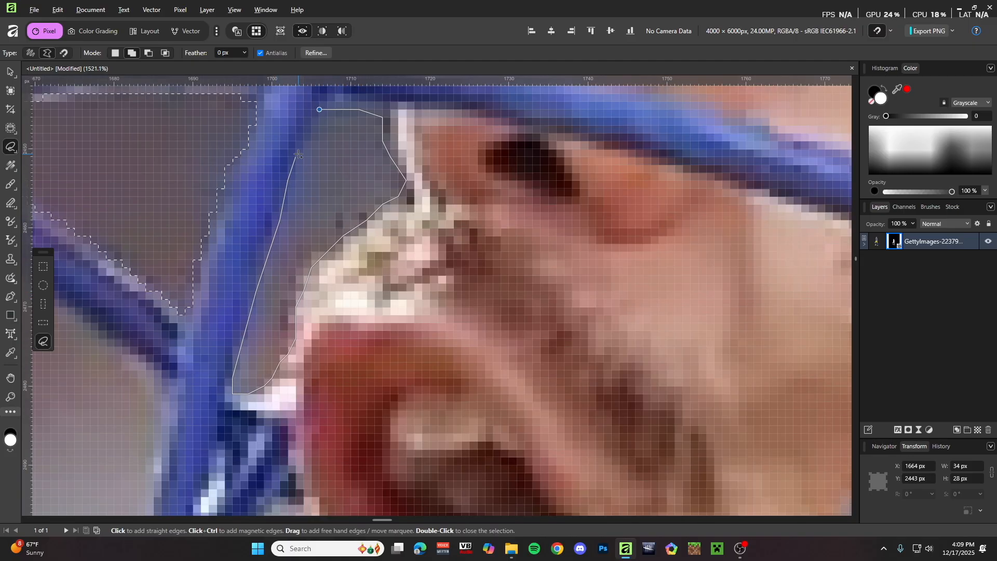
scroll(319, 109, "down", 2)
scroll(319, 109, "down", 2)
scroll(358, 138, "up", 6)
scroll(358, 138, "down", 3)
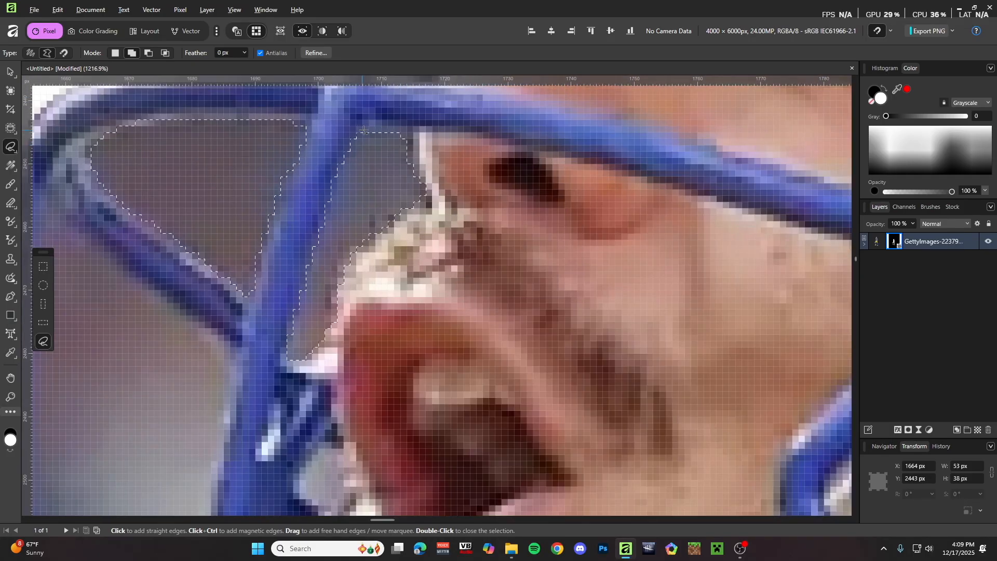
scroll(257, 177, "down", 2)
scroll(256, 176, "up", 3)
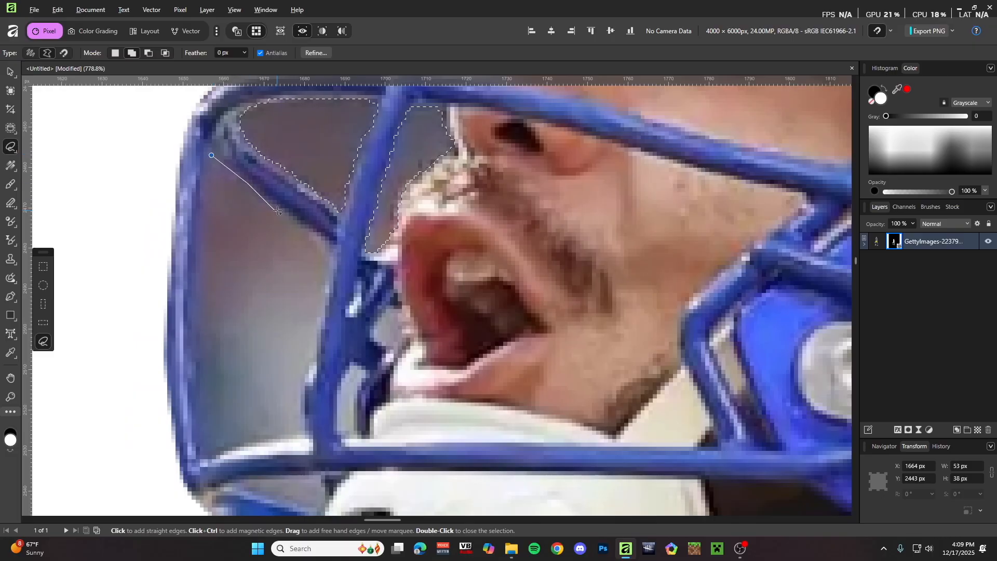
left_click(316, 233)
scroll(327, 218, "down", 2)
left_click(333, 191)
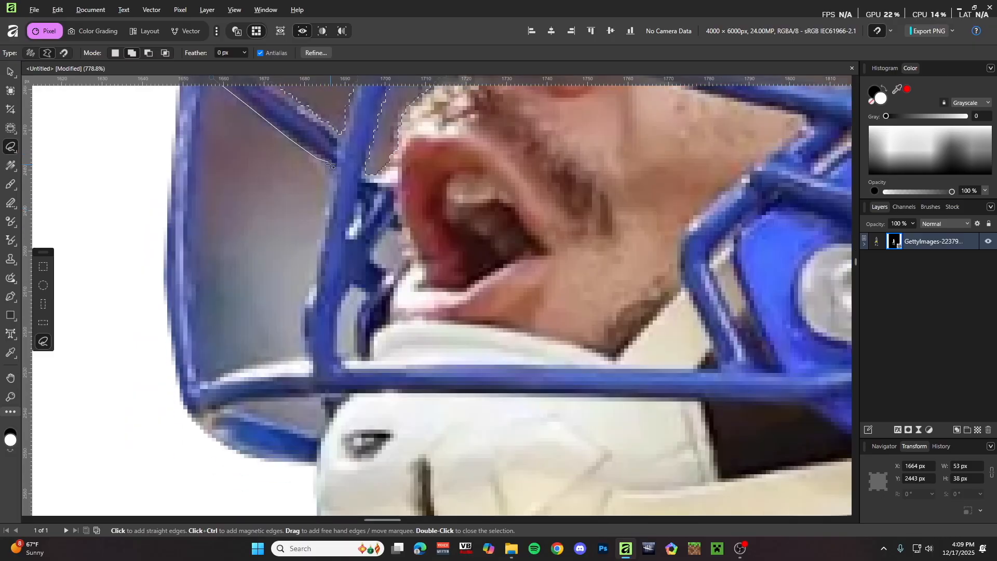
- Add the gap by the left frame bar and a small gap near the chin guard to the selection
left_click(305, 353)
left_click(265, 364)
scroll(234, 363, "down", 1)
left_click(208, 350)
scroll(202, 312, "up", 1)
left_click(195, 231)
scroll(202, 218, "up", 3)
left_click(204, 196)
left_click(210, 185)
scroll(210, 185, "down", 5)
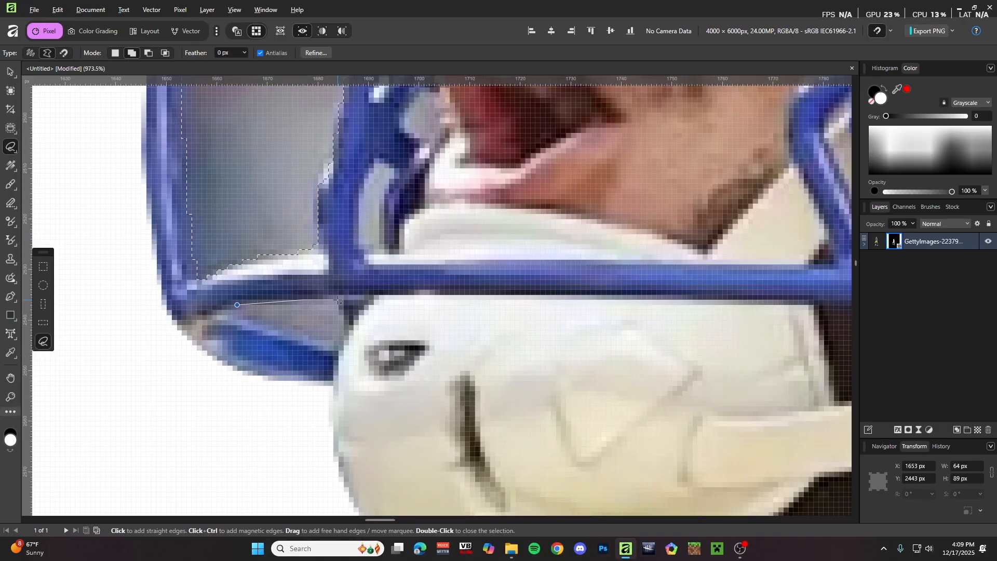
scroll(332, 259, "down", 2)
scroll(332, 234, "up", 3)
left_click(325, 230)
left_click(350, 242)
scroll(334, 343, "down", 6)
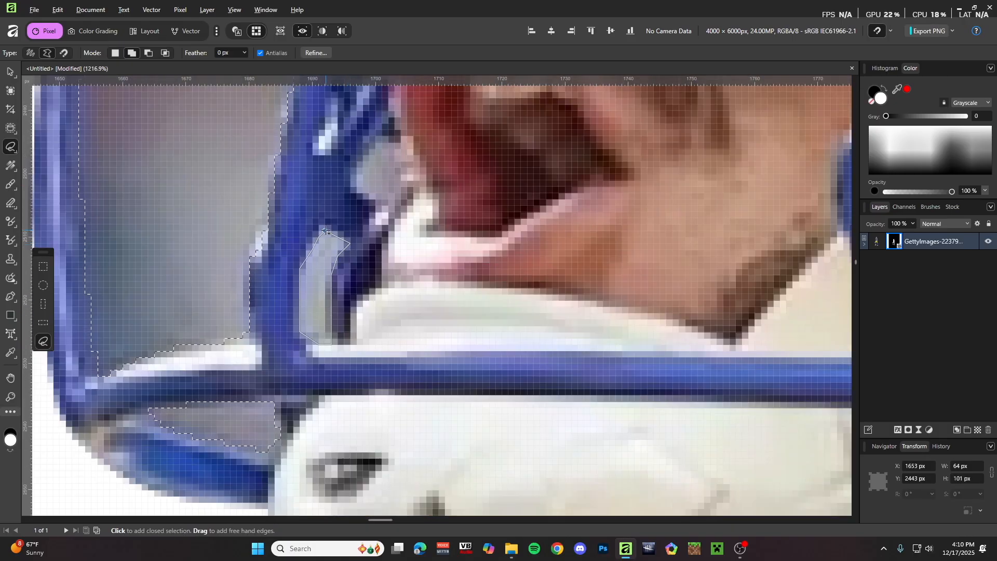
scroll(342, 243, "down", 3)
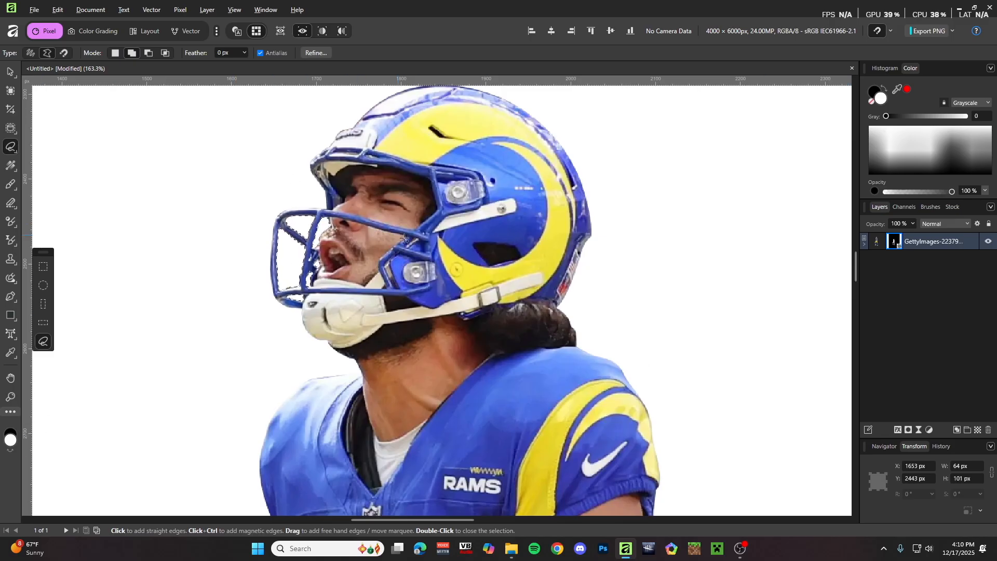
- Delete the grey background inside the selected face-mask gaps
key("ctrl+d")
scroll(229, 251, "up", 2)
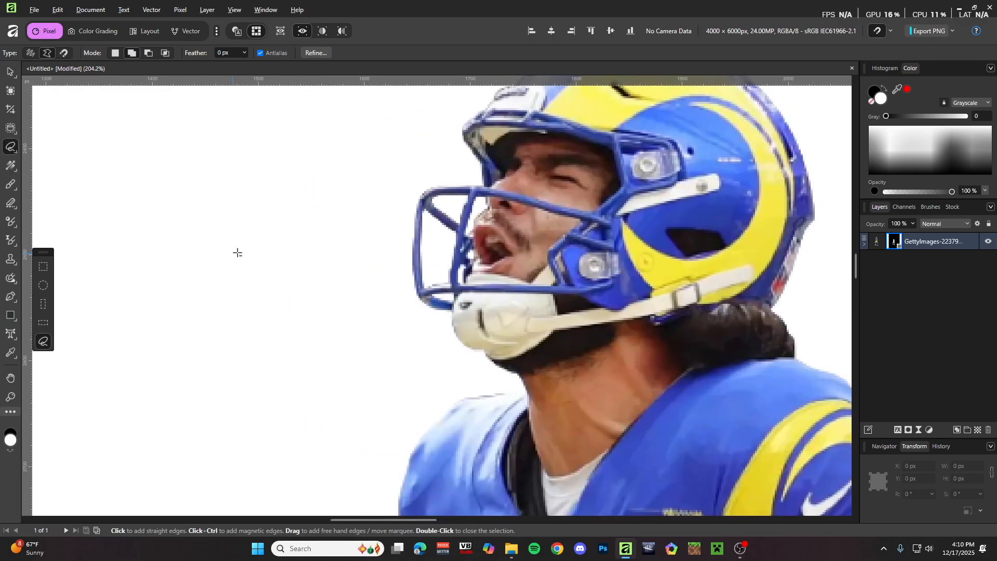
scroll(401, 214, "up", 3)
scroll(473, 206, "up", 3)
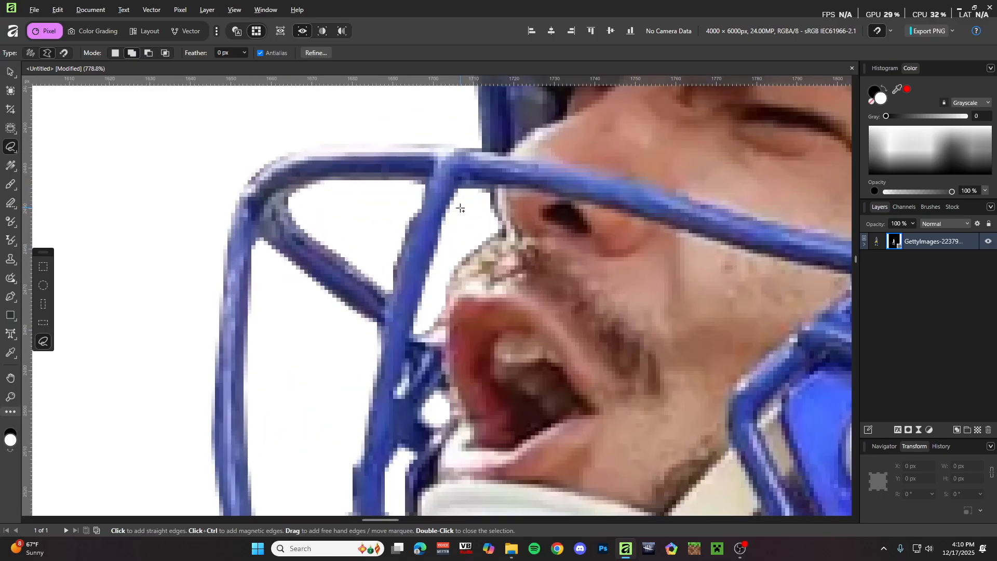
key("b")
scroll(465, 194, "up", 4)
- Resize the Paint Brush and make black the painting colour for mask touch-ups
left_click_drag(431, 228, 439, 200)
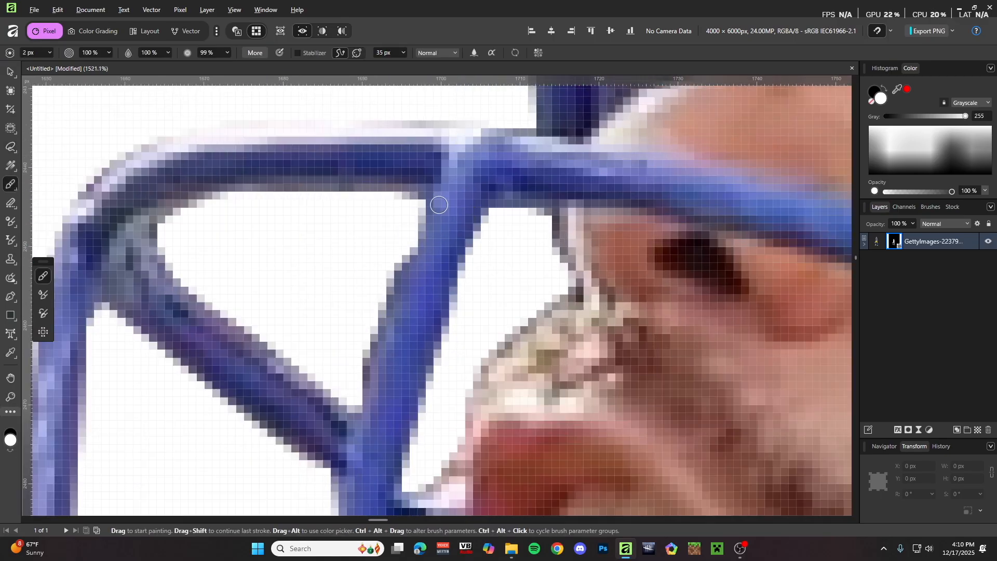
scroll(401, 300, "down", 3)
key("x")
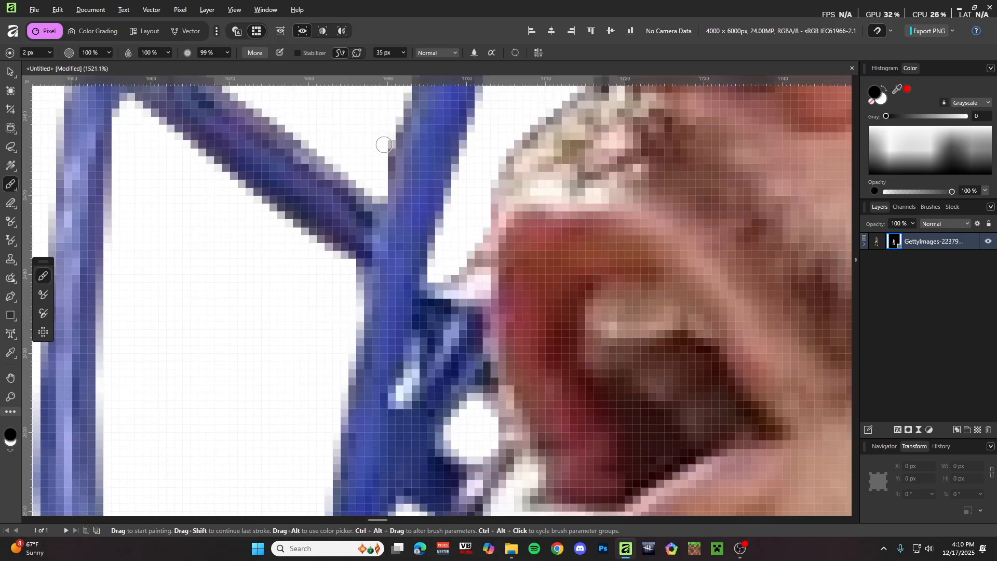
scroll(386, 166, "down", 4)
scroll(412, 218, "up", 4)
scroll(374, 223, "down", 4)
scroll(402, 282, "up", 3)
scroll(313, 276, "left", 2)
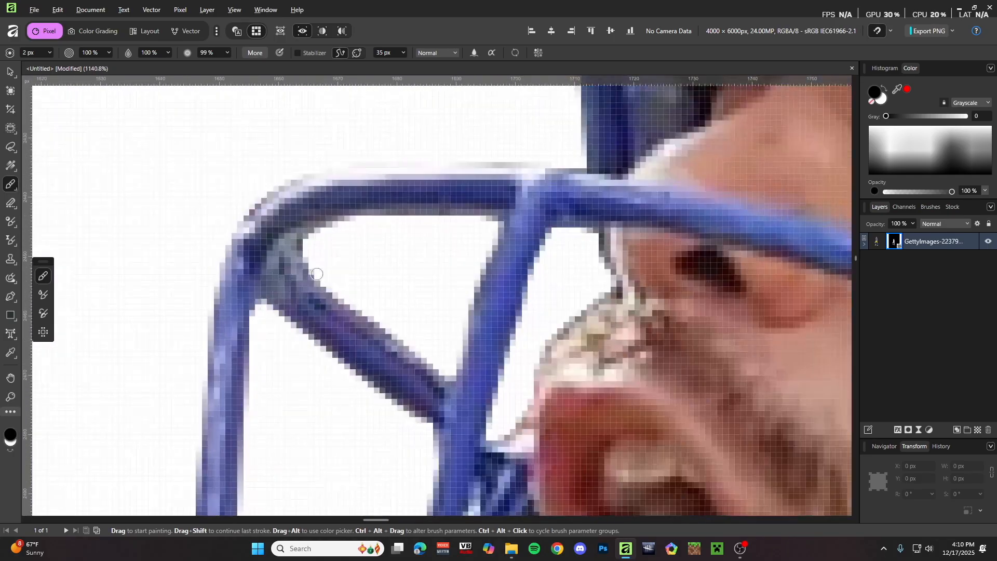
scroll(367, 218, "down", 3)
scroll(471, 242, "right", 4)
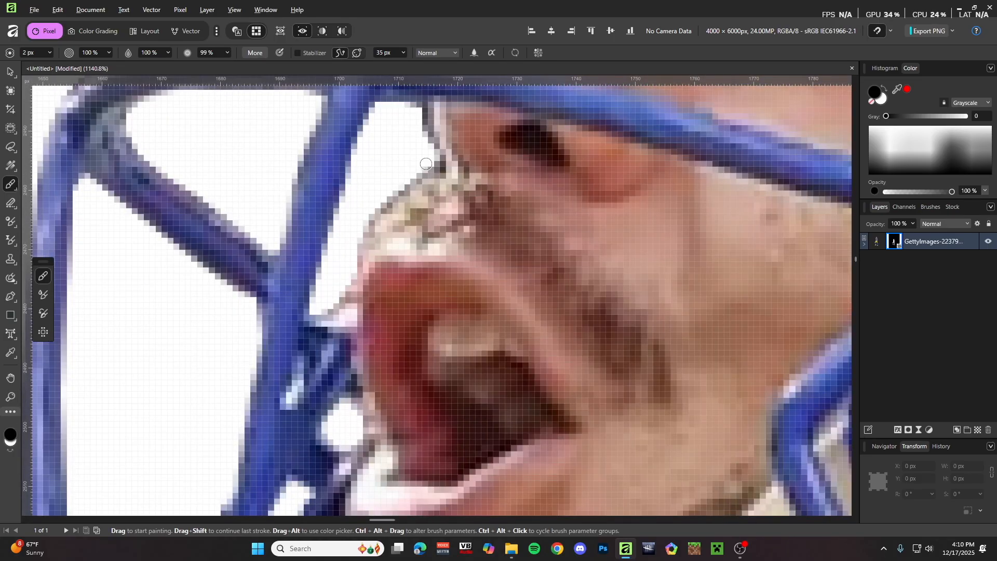
scroll(426, 150, "down", 1)
- Swap the painting colour to white and widen the brush to 4 px
key("x")
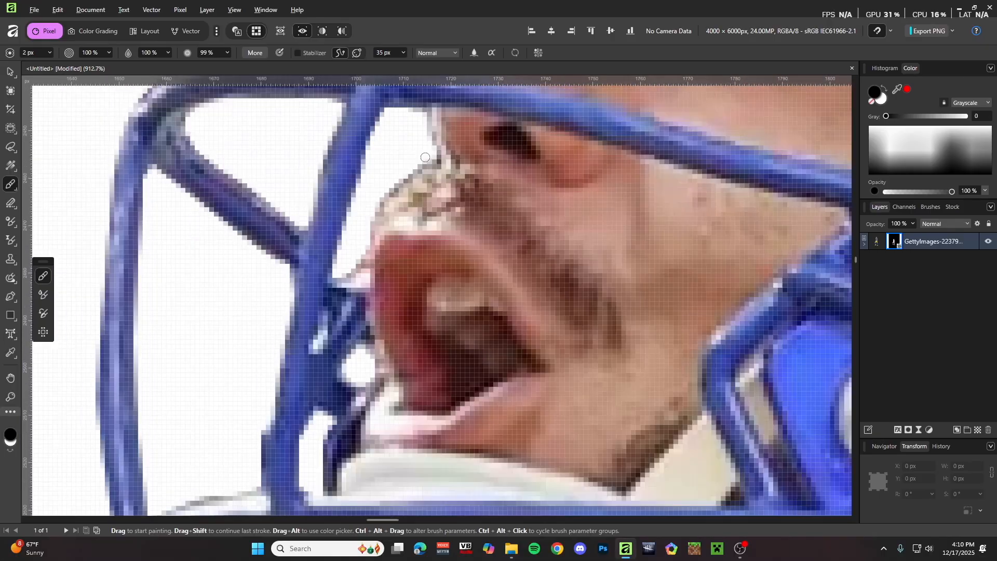
key("x")
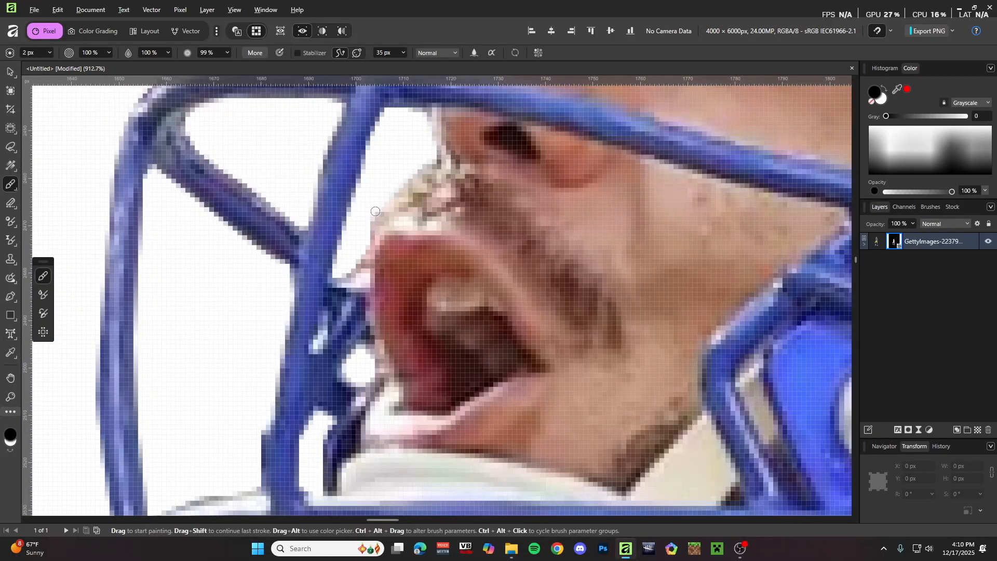
scroll(349, 270, "down", 15)
scroll(418, 218, "up", 16)
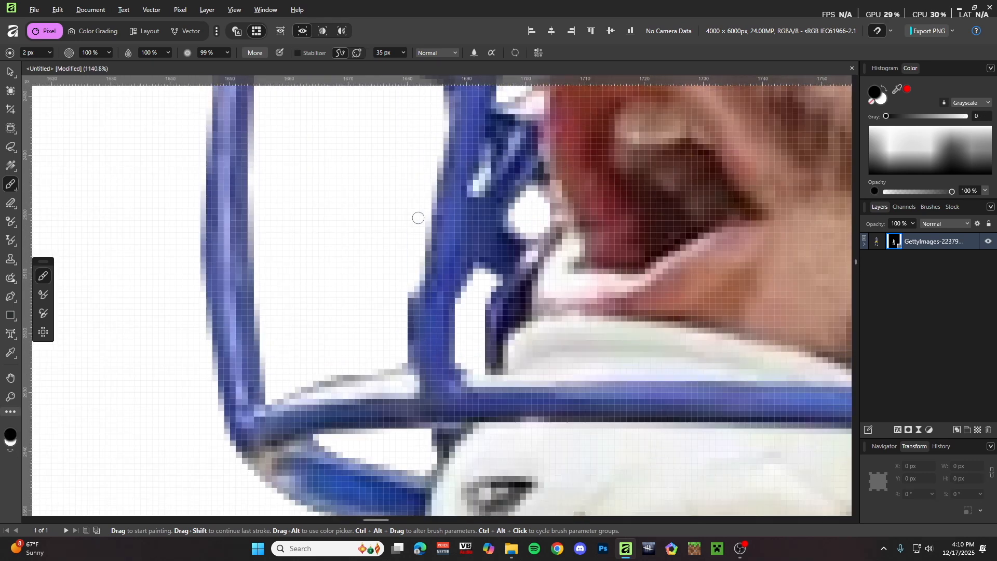
key("x")
left_click_drag(436, 238, 439, 237)
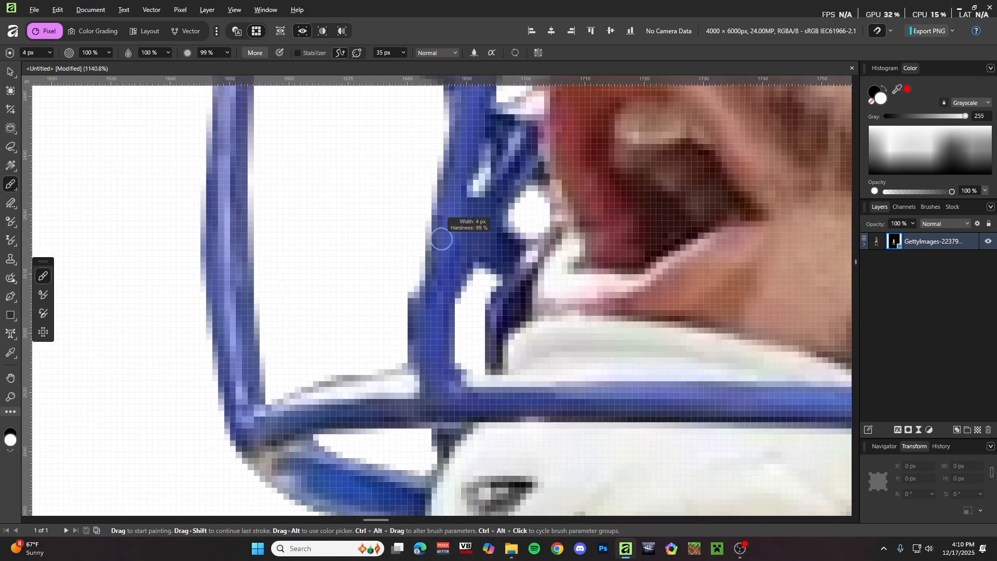
scroll(423, 289, "down", 14)
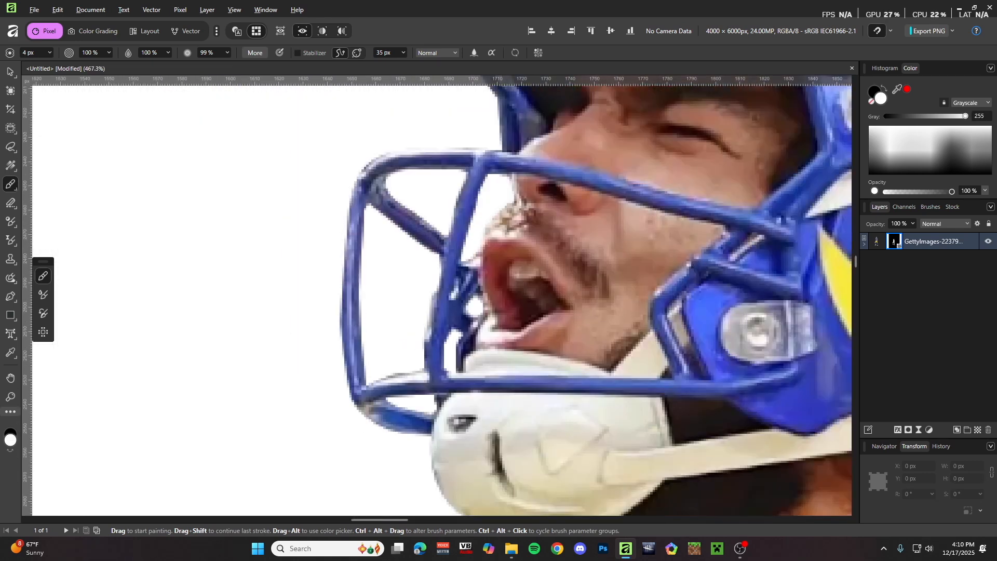
scroll(438, 318, "up", 14)
scroll(419, 309, "down", 5)
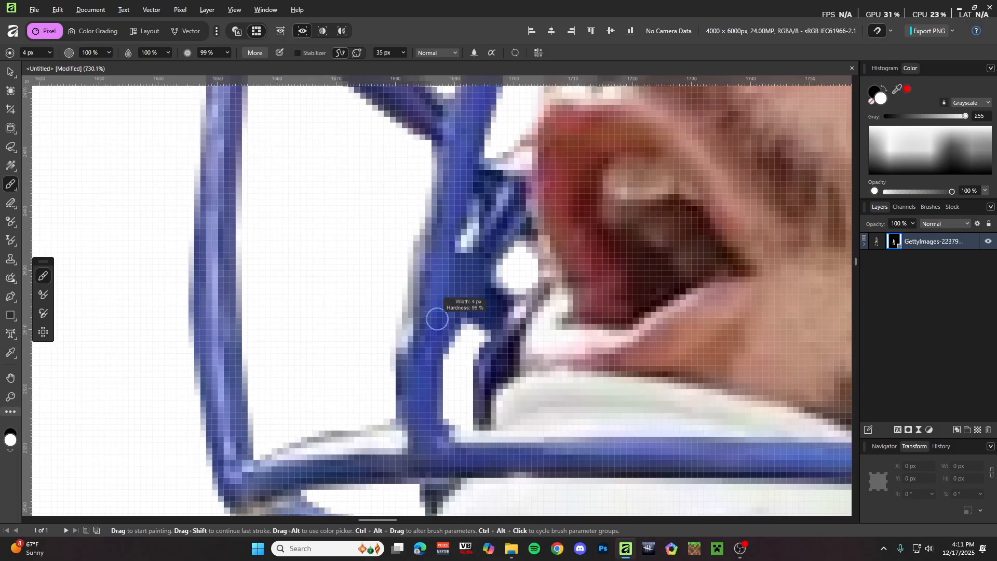
scroll(436, 318, "down", 10)
scroll(468, 390, "up", 3)
scroll(458, 156, "down", 3)
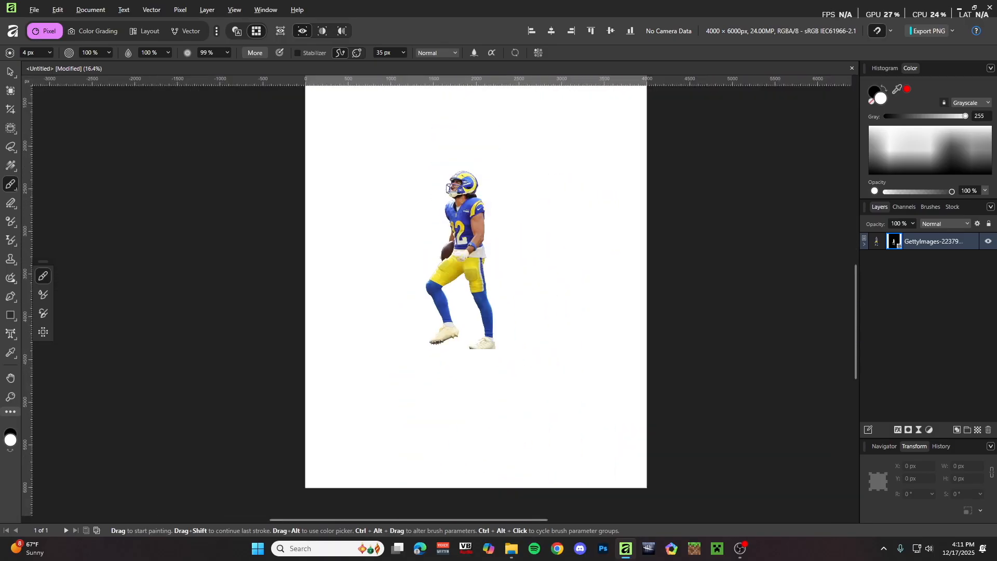
- Switch to the Move tool and clear the mask selection
key("v")
left_click(712, 256)
scroll(696, 259, "down", 3)
scroll(675, 263, "up", 4)
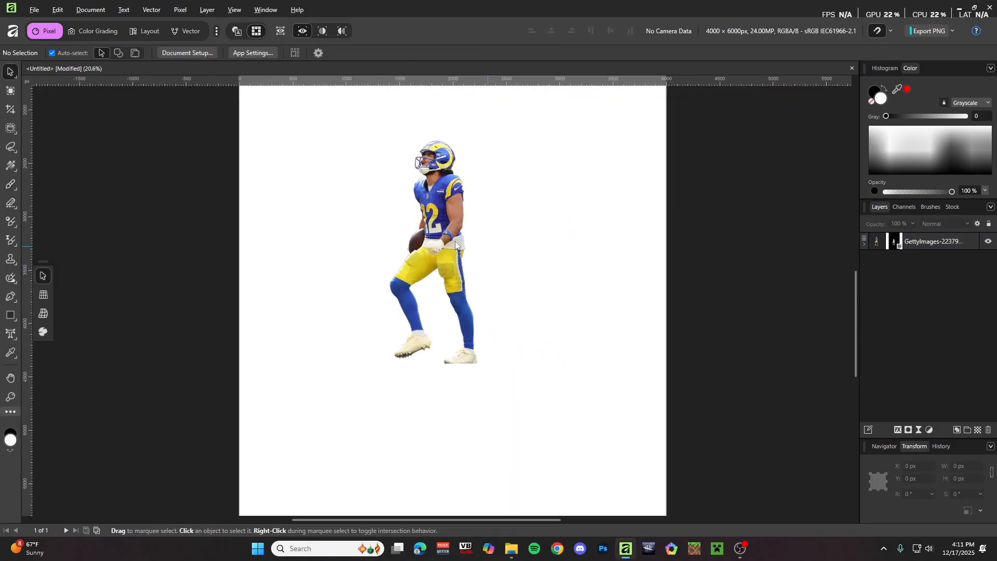
scroll(454, 234, "up", 2)
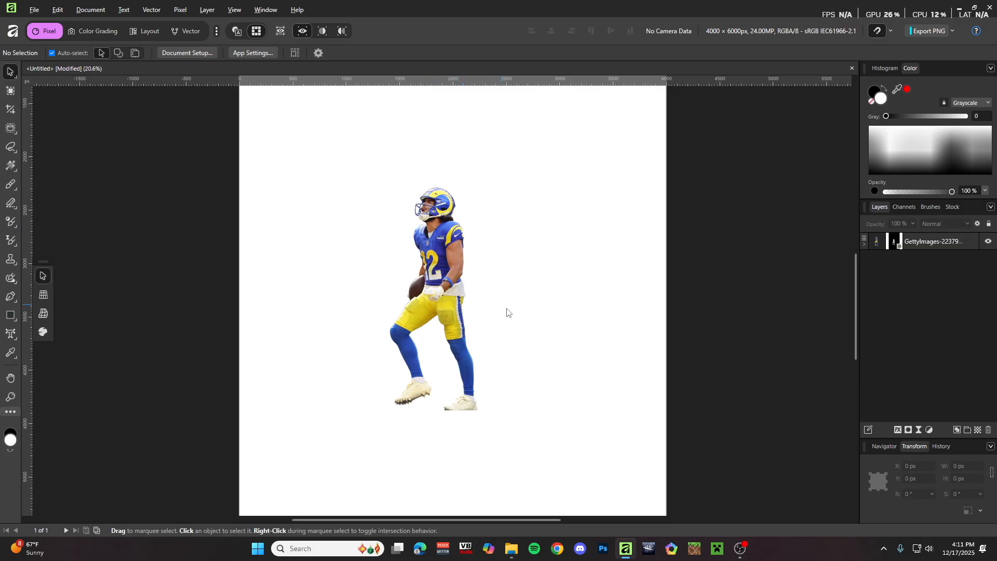
scroll(491, 304, "down", 3)
scroll(467, 291, "up", 4)
- Drag the player #12 cutout lower on the white page, then deselect it
left_click(462, 279)
left_click_drag(461, 278, 444, 313)
scroll(449, 272, "down", 2)
left_click(668, 312)
scroll(403, 305, "down", 2)
scroll(403, 305, "up", 2)
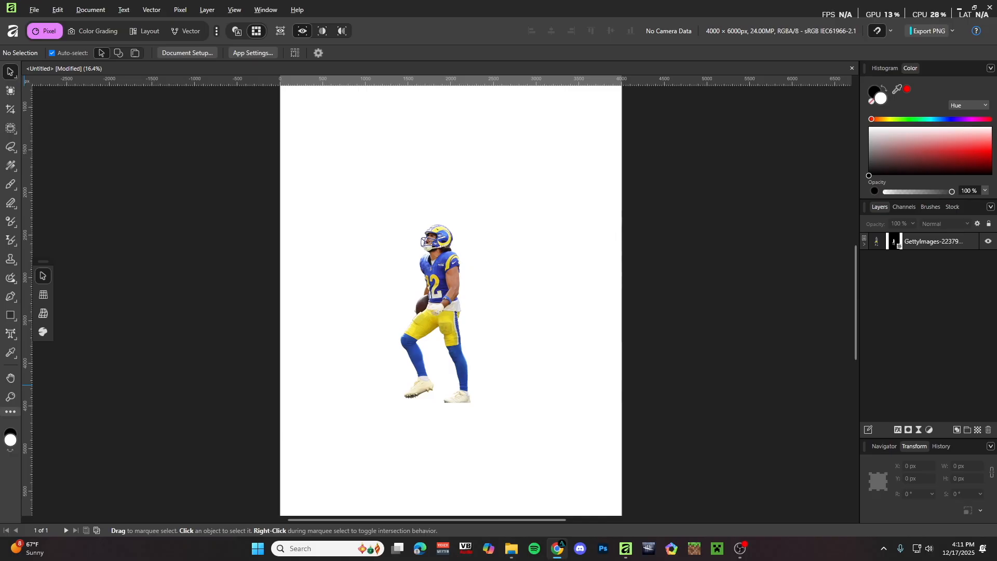
key("alt+Tab")
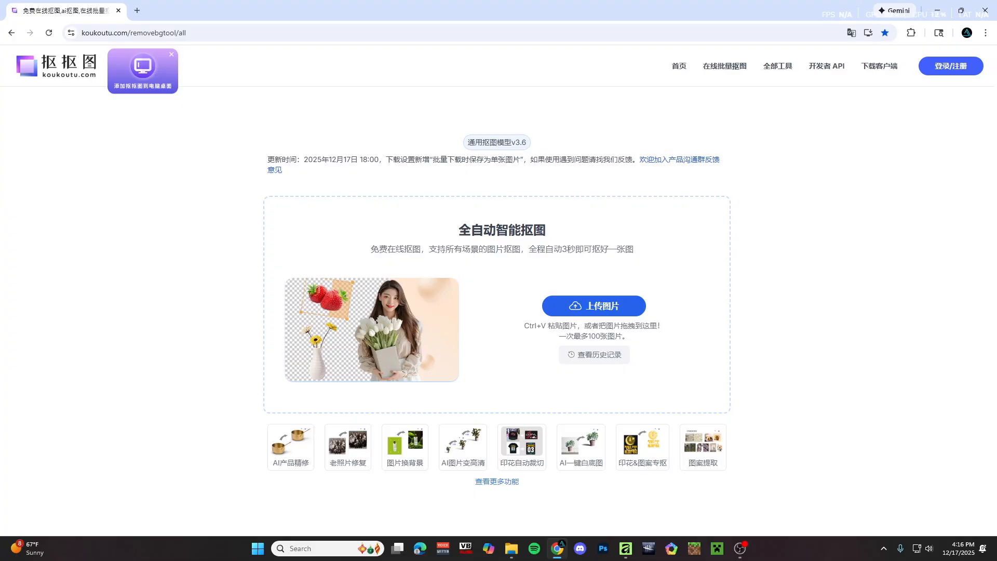
- Upload the Rams photo to koukoutu.com, remove its background free, and download the PNG
left_click_drag(467, 311, 541, 324)
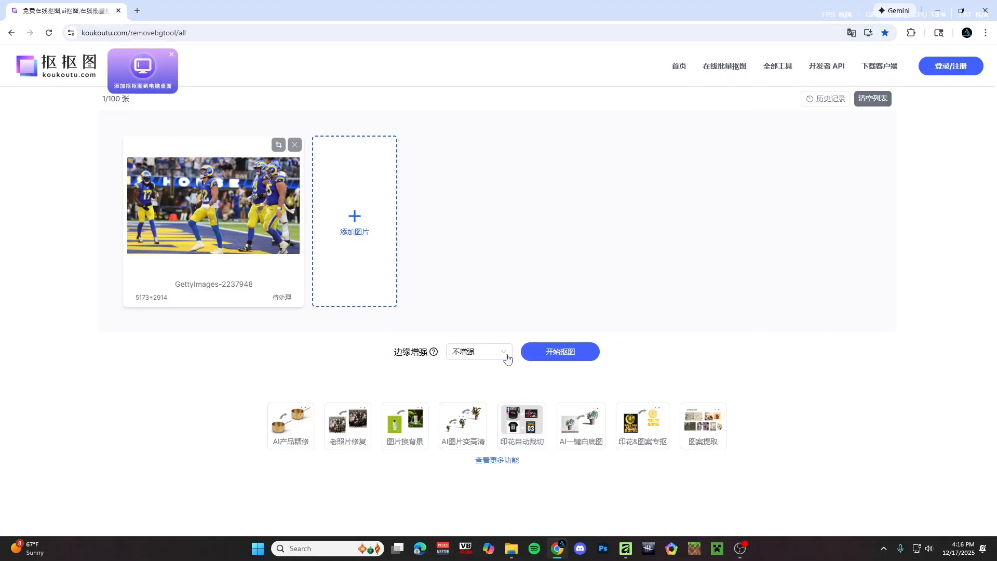
left_click(570, 354)
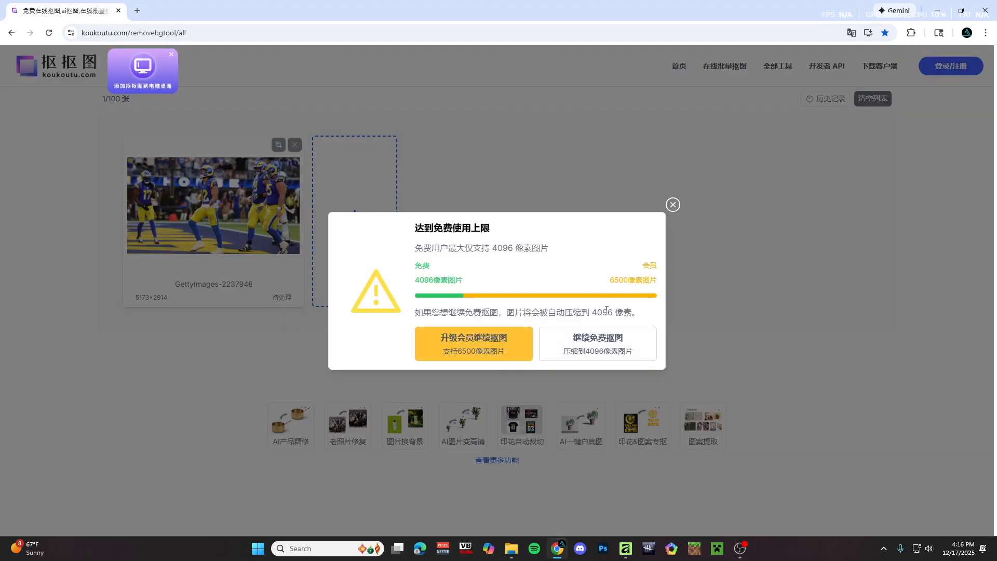
left_click(610, 346)
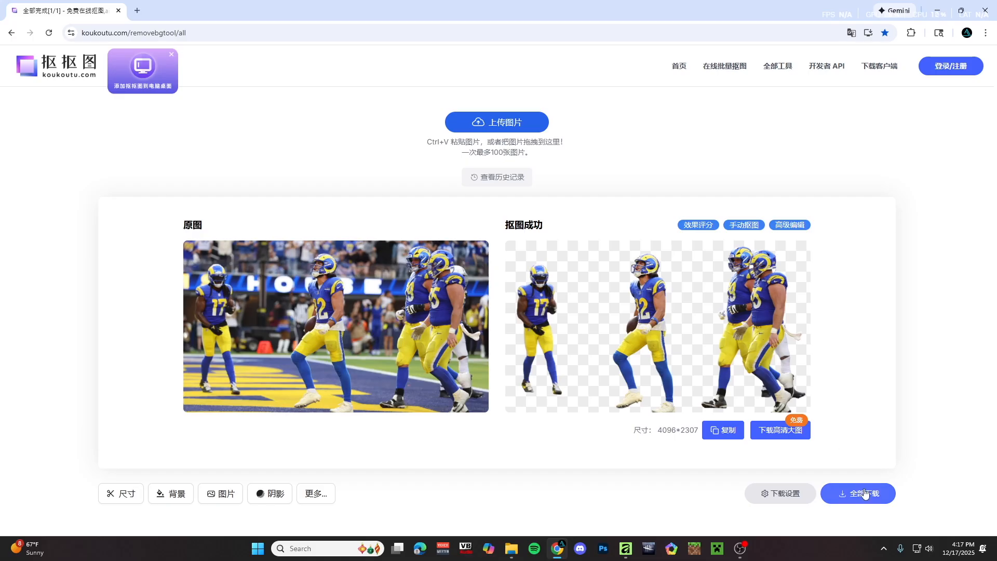
left_click(850, 497)
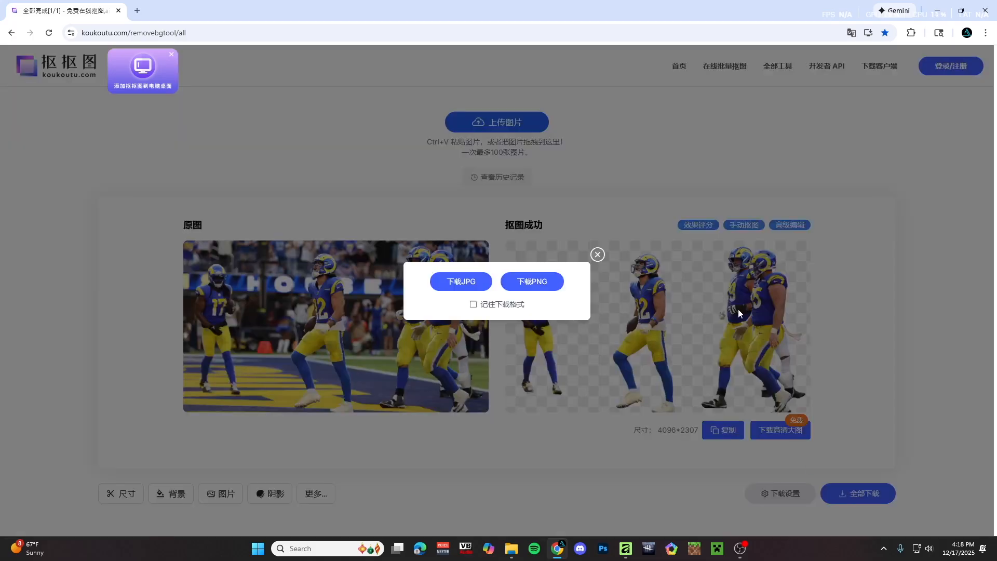
left_click(535, 284)
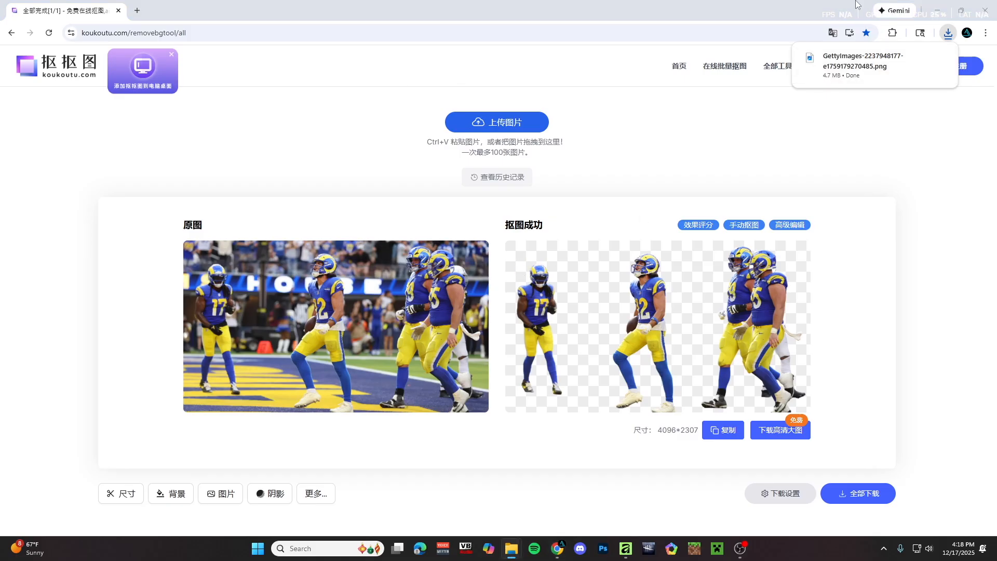
left_click(937, 11)
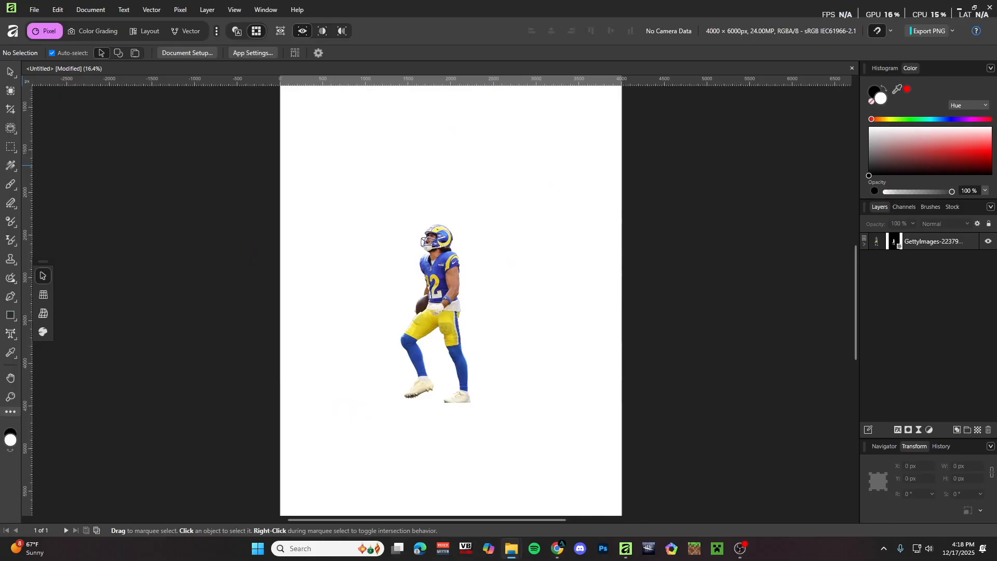
- Place the downloaded AI cutout PNG on the page and position it
left_click(424, 204)
scroll(423, 204, "down", 3)
scroll(423, 207, "up", 2)
left_click_drag(404, 182, 421, 150)
scroll(419, 268, "up", 3)
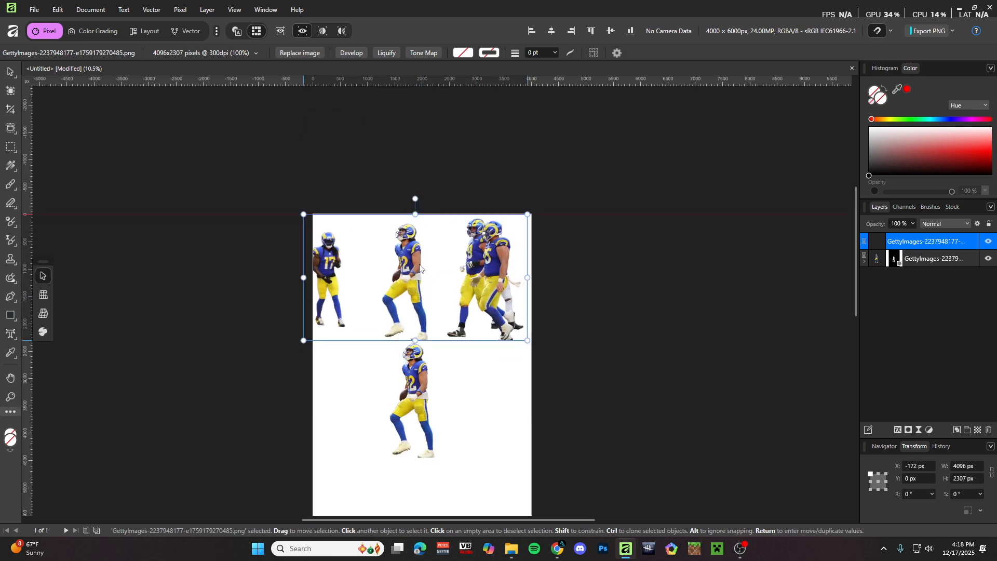
left_click_drag(420, 267, 423, 267)
scroll(454, 154, "up", 2)
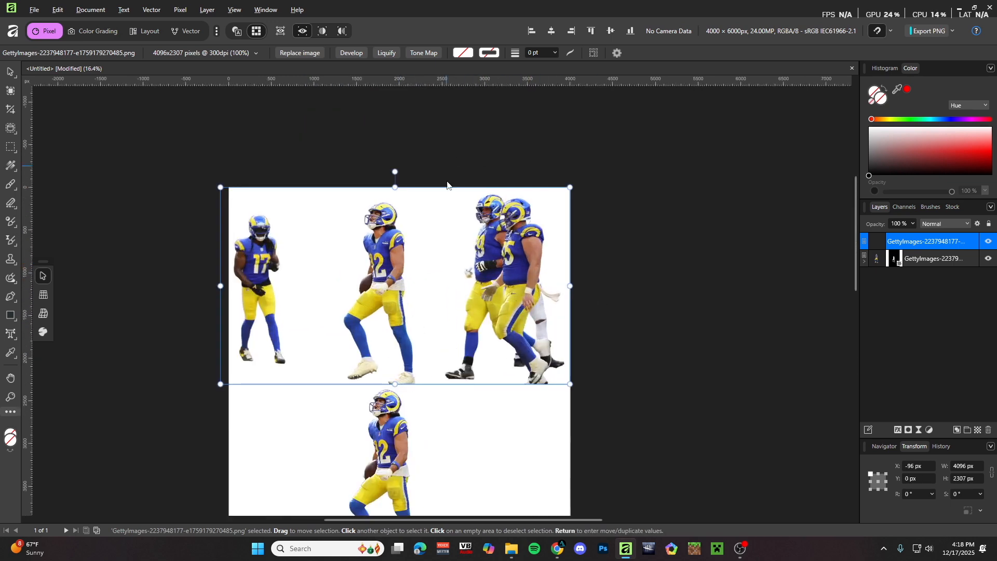
scroll(529, 259, "down", 2)
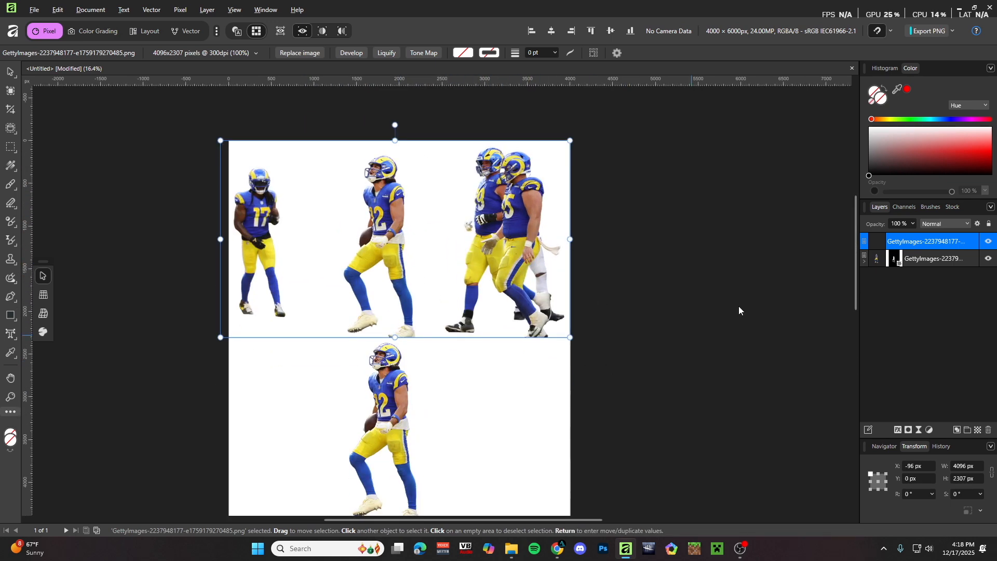
- Mask the AI image, painting black with a ~579 px brush over players #75, #99 and #17
left_click(908, 429)
scroll(615, 270, "up", 3)
scroll(615, 270, "down", 4)
scroll(506, 222, "up", 2)
key("b")
key("x")
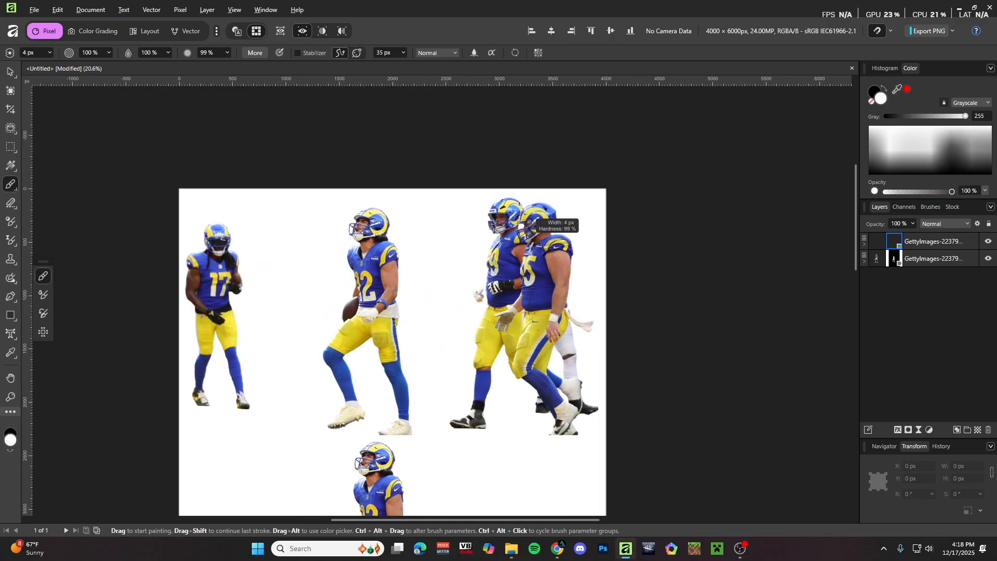
scroll(531, 196, "down", 1)
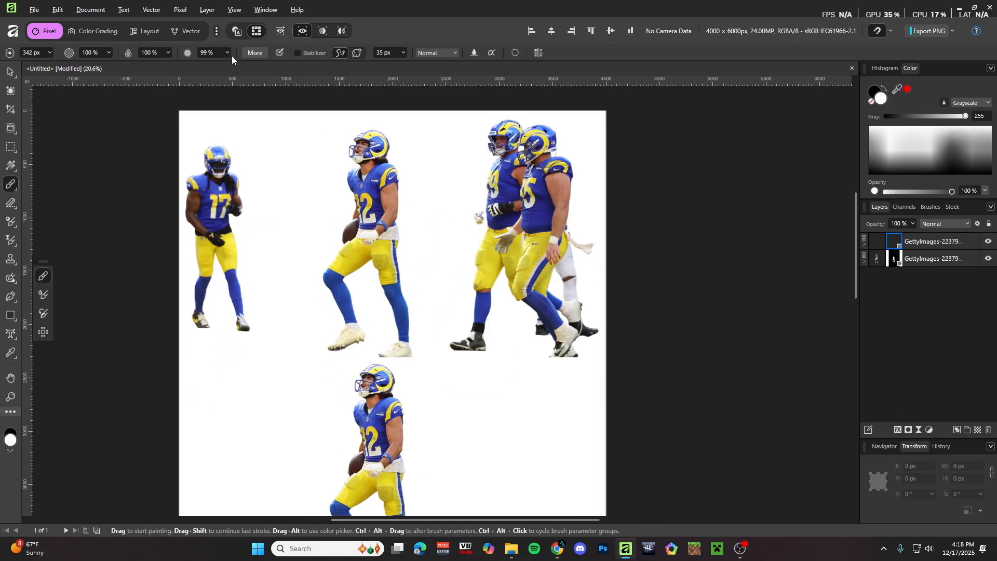
key("x")
key("bracketright")
key("bracketright")
key("bracketright")
mouse_move(543, 127)
left_mouse_down()
mouse_move(551, 314)
mouse_move(575, 161)
mouse_move(564, 343)
mouse_move(517, 110)
mouse_move(501, 359)
mouse_move(500, 228)
mouse_move(471, 367)
left_mouse_up()
left_click_drag(236, 174, 242, 158)
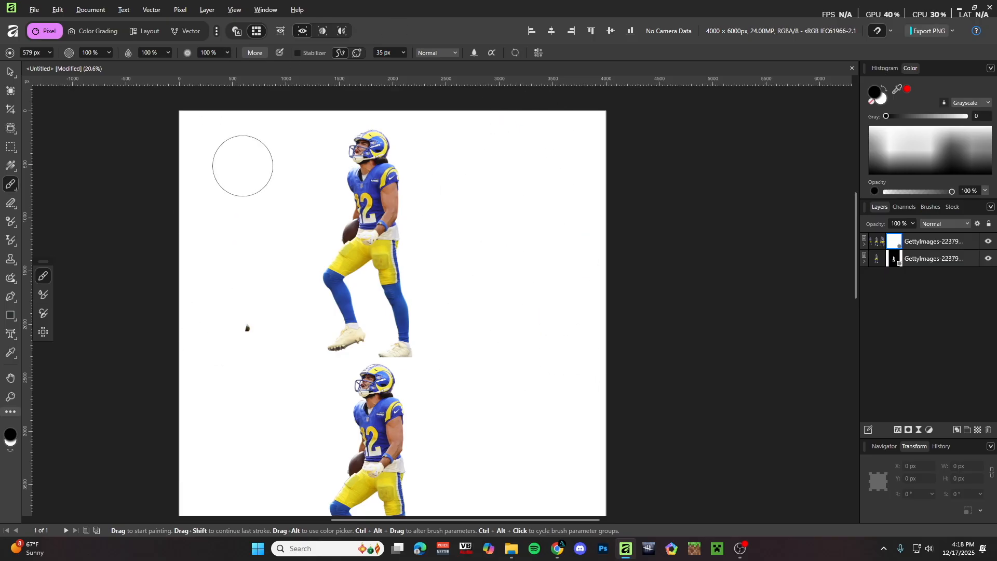
scroll(285, 207, "down", 2)
scroll(276, 200, "up", 1)
scroll(311, 260, "down", 2)
- Move the manual #12 cutout left and set the AI #12 cutout beside it
key("v")
left_click_drag(316, 272, 264, 281)
left_click_drag(323, 178, 340, 308)
left_click(497, 313)
scroll(279, 312, "up", 4)
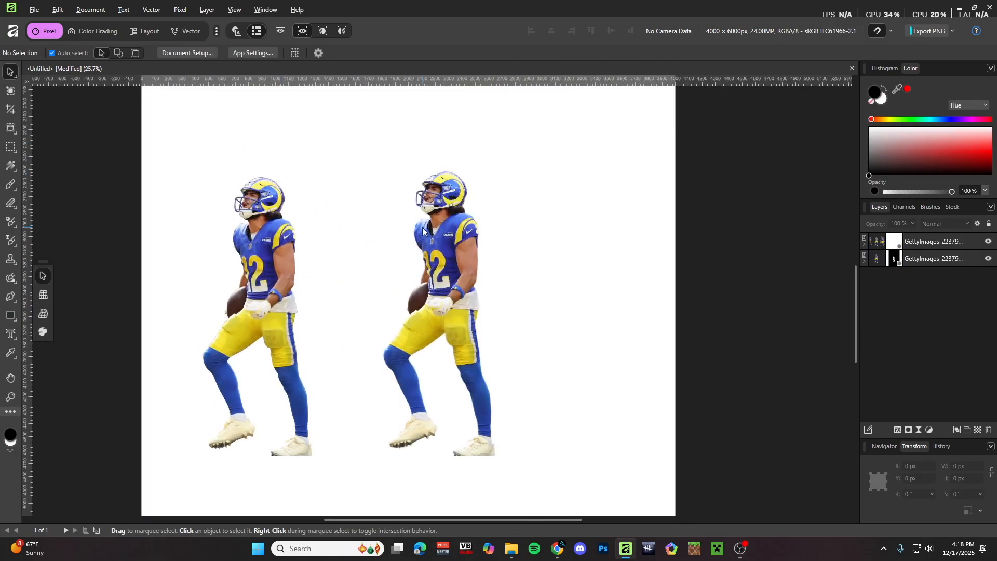
scroll(389, 182, "up", 3)
scroll(264, 205, "up", 2)
scroll(261, 199, "up", 2)
scroll(362, 175, "down", 5)
scroll(335, 171, "up", 6)
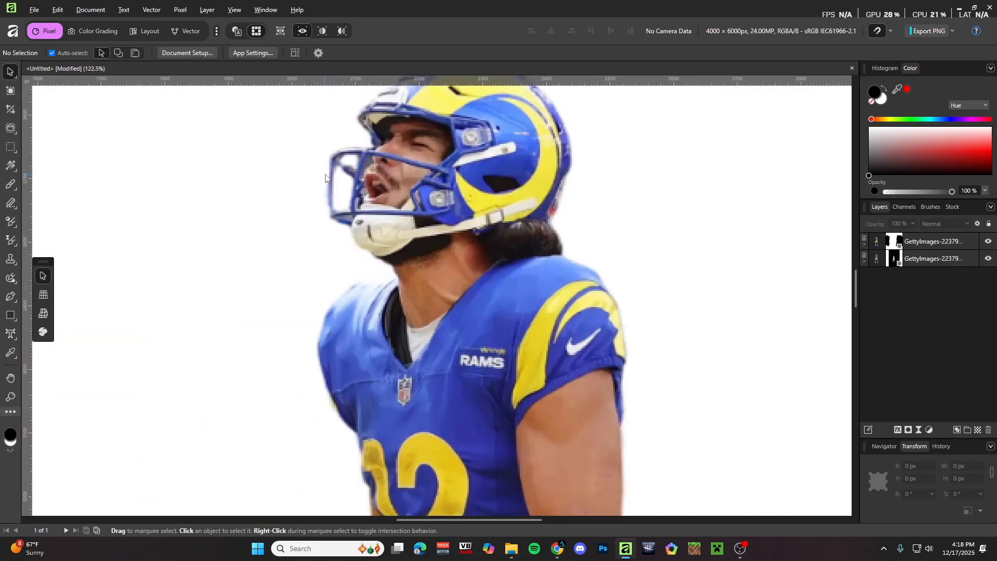
scroll(346, 185, "down", 5)
scroll(346, 185, "down", 4)
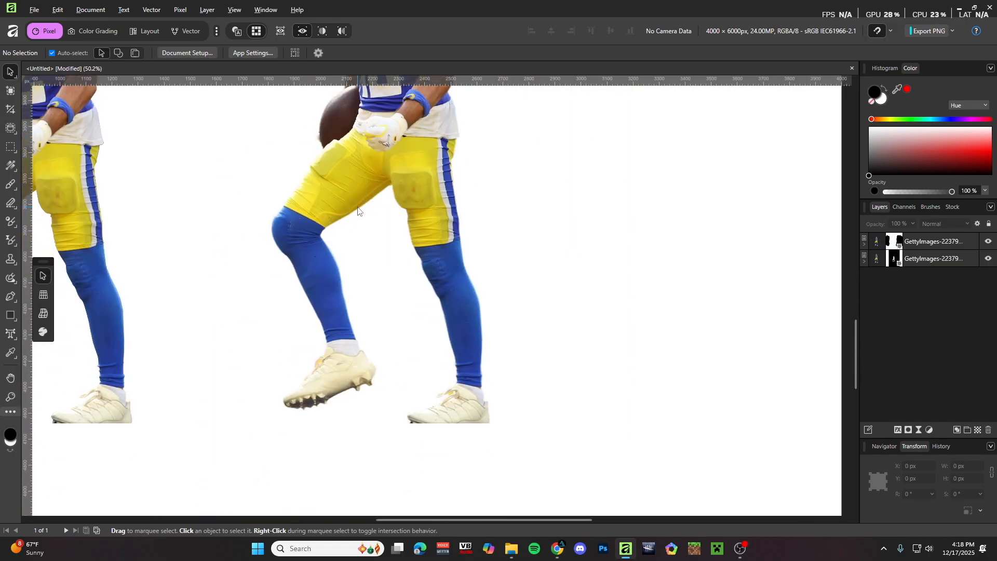
scroll(234, 205, "down", 3)
scroll(218, 200, "down", 2)
scroll(136, 218, "up", 4)
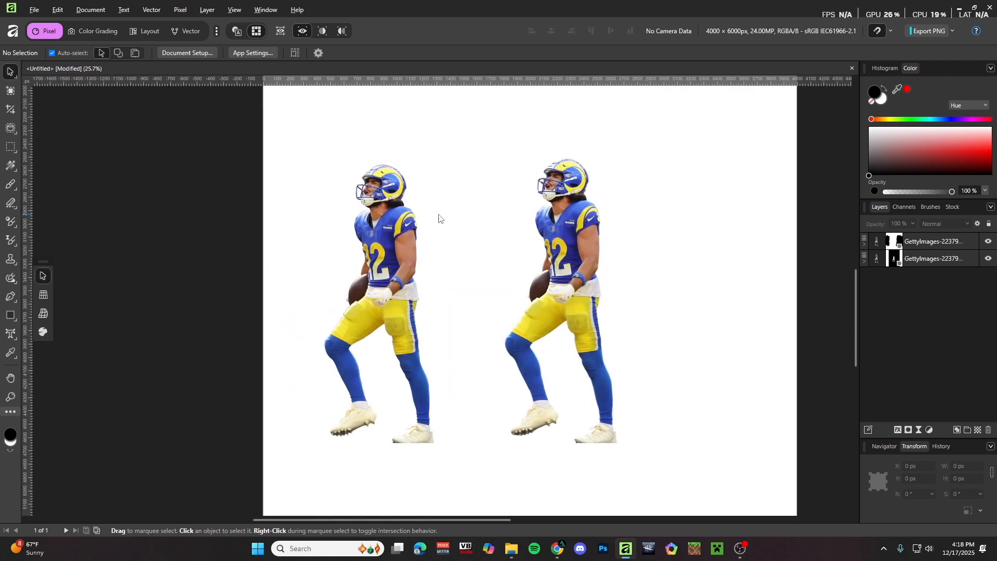
scroll(644, 202, "up", 1)
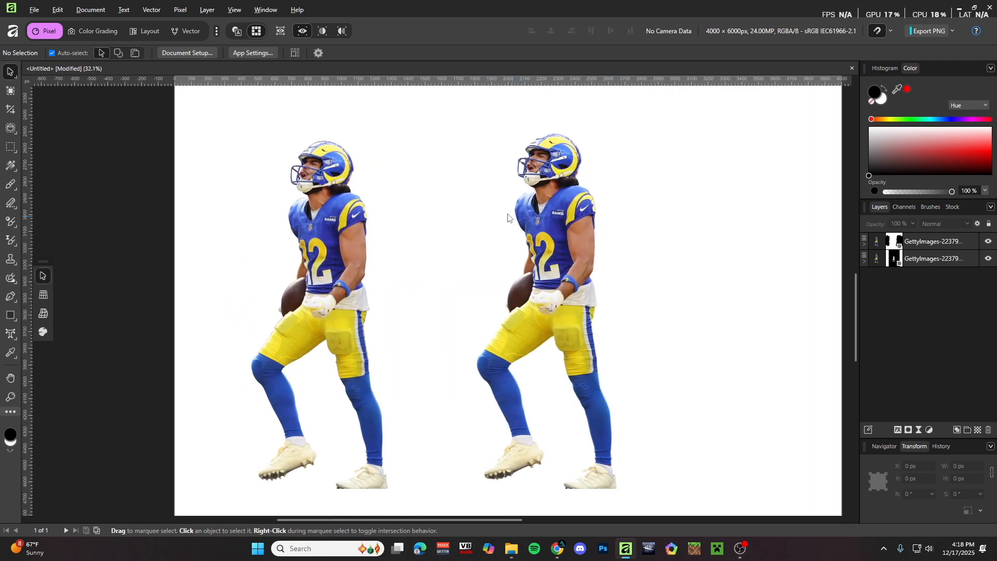
scroll(524, 217, "down", 2)
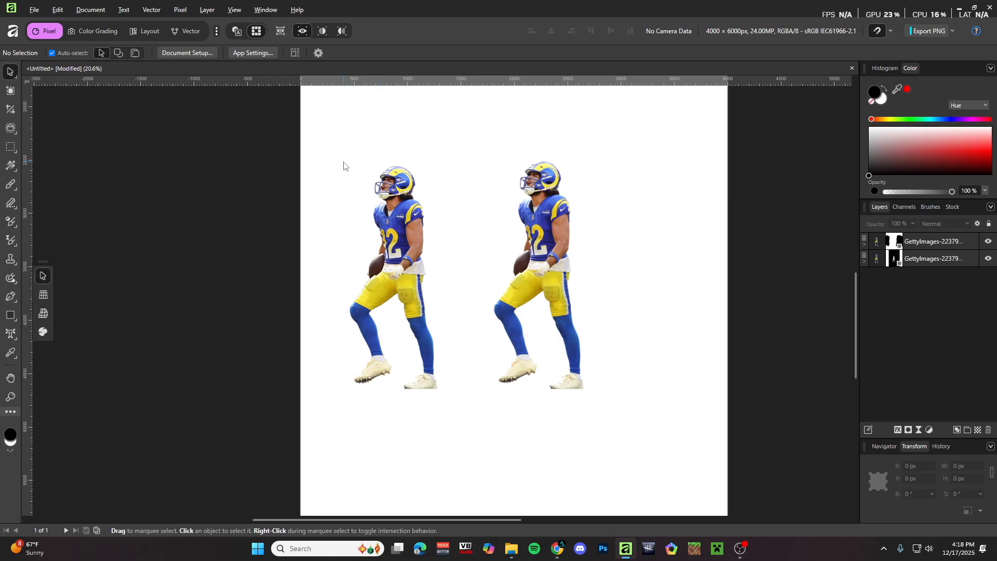
scroll(343, 166, "down", 2)
left_click_drag(351, 160, 466, 225)
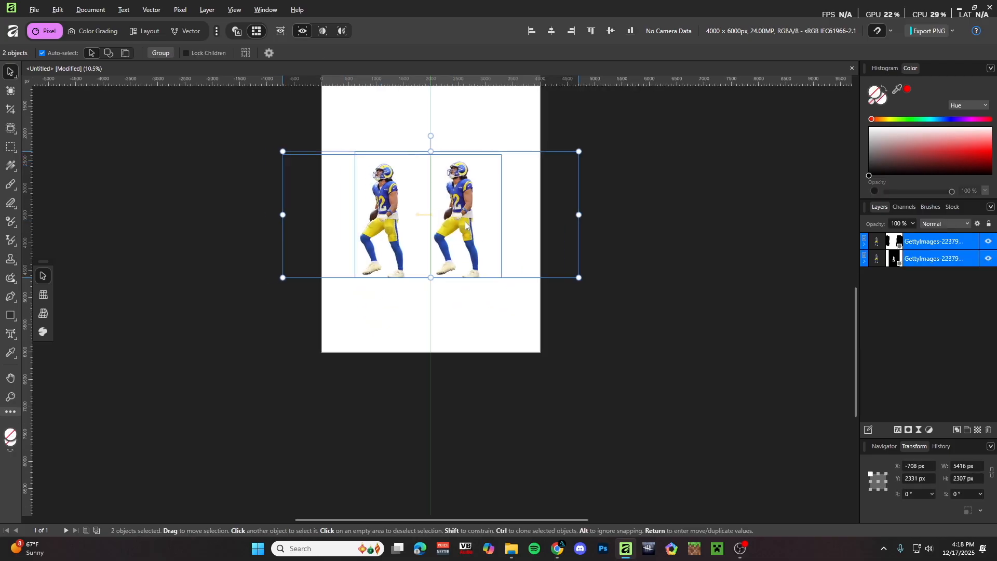
left_click(668, 235)
scroll(445, 206, "up", 2)
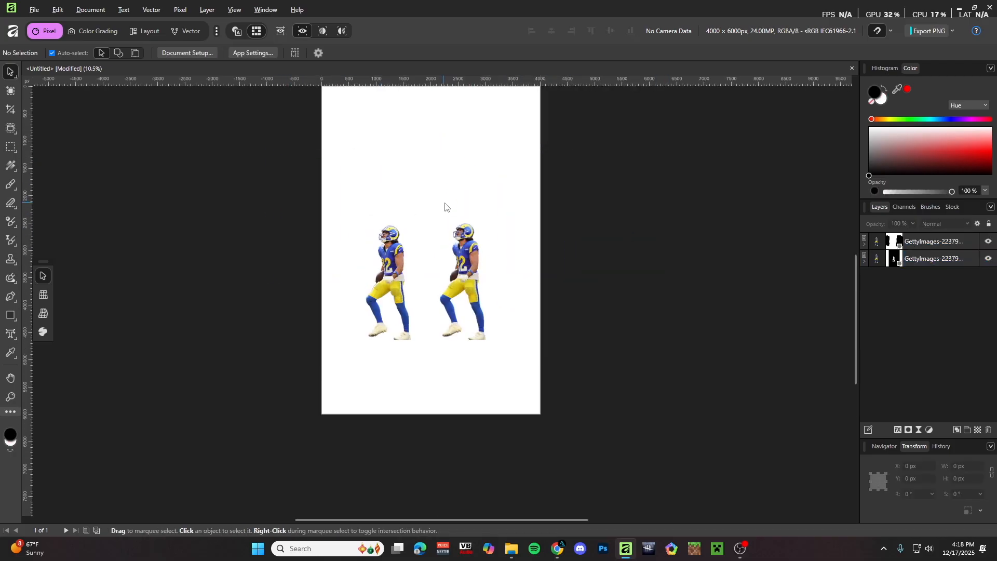
scroll(482, 224, "down", 1)
scroll(481, 222, "up", 2)
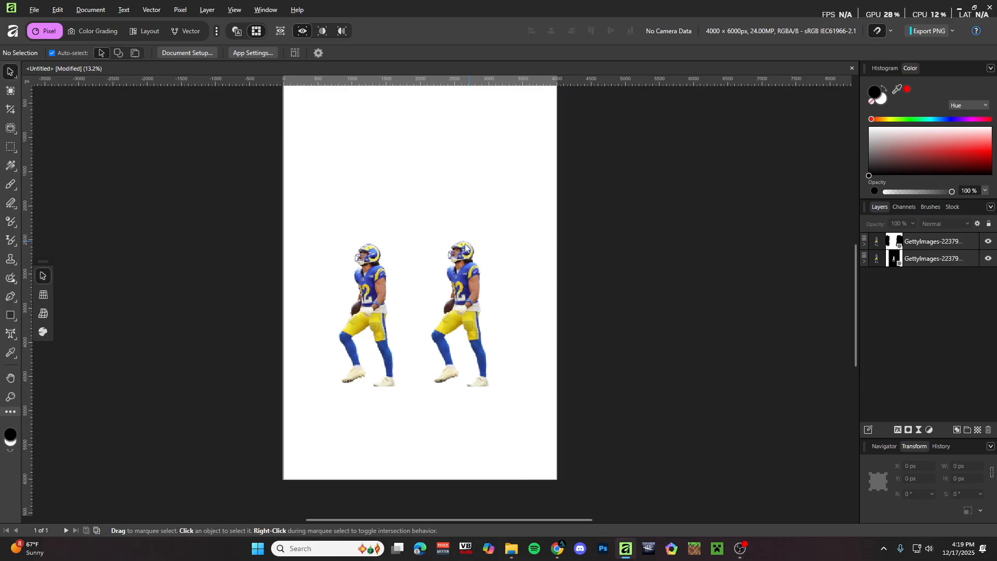